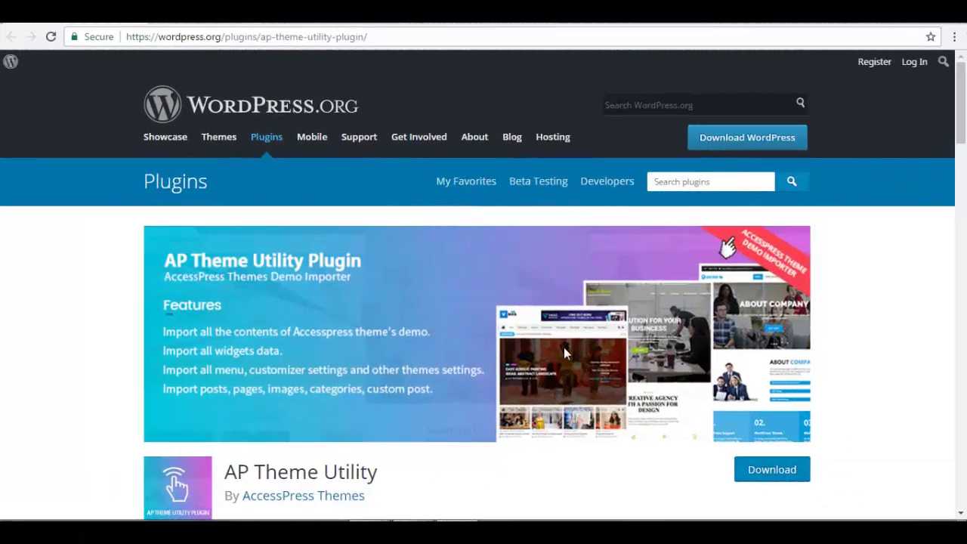
# Skim the first sections of the Enlighten demo home page and return to the banner.
pyautogui.scroll(-1, 460, 477)
pyautogui.scroll(-1, 459, 477)
pyautogui.scroll(-1, 461, 478)
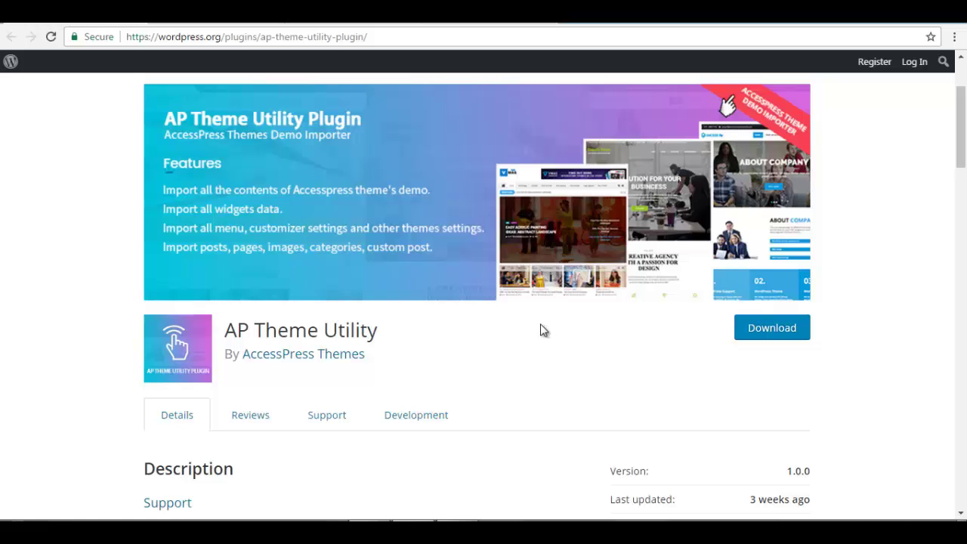
pyautogui.scroll(-2, 486, 336)
pyautogui.scroll(-2, 482, 337)
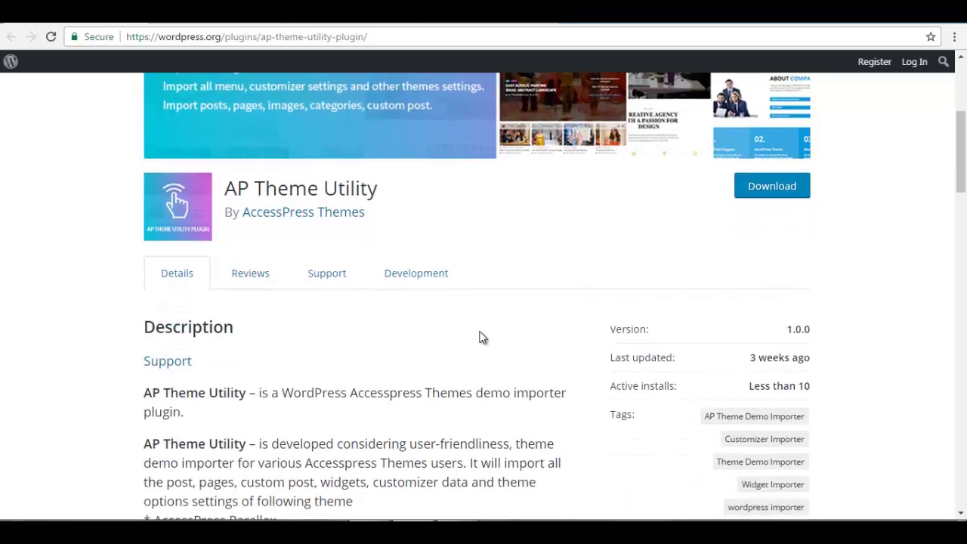
pyautogui.scroll(-2, 482, 337)
pyautogui.scroll(-1, 480, 333)
pyautogui.scroll(-2, 480, 332)
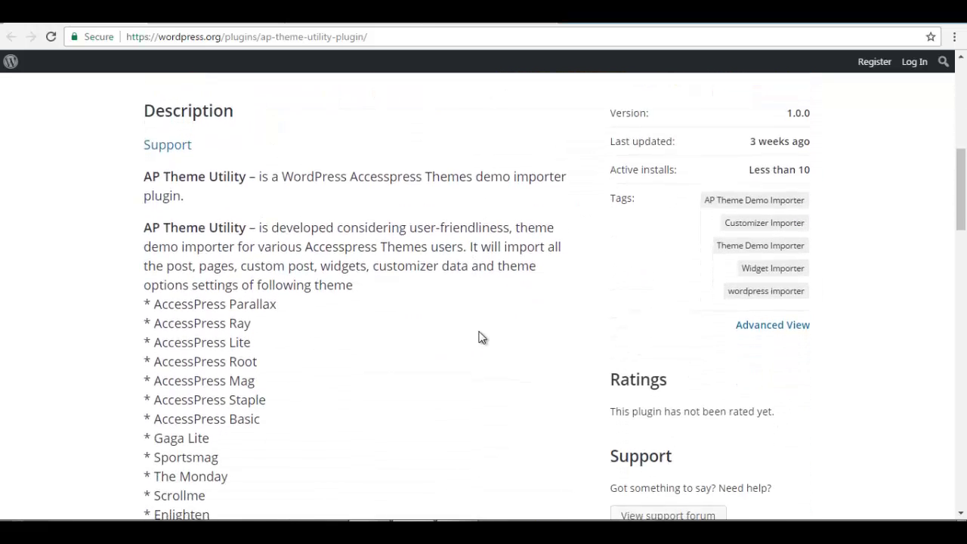
pyautogui.scroll(-2, 479, 334)
pyautogui.scroll(-1, 482, 337)
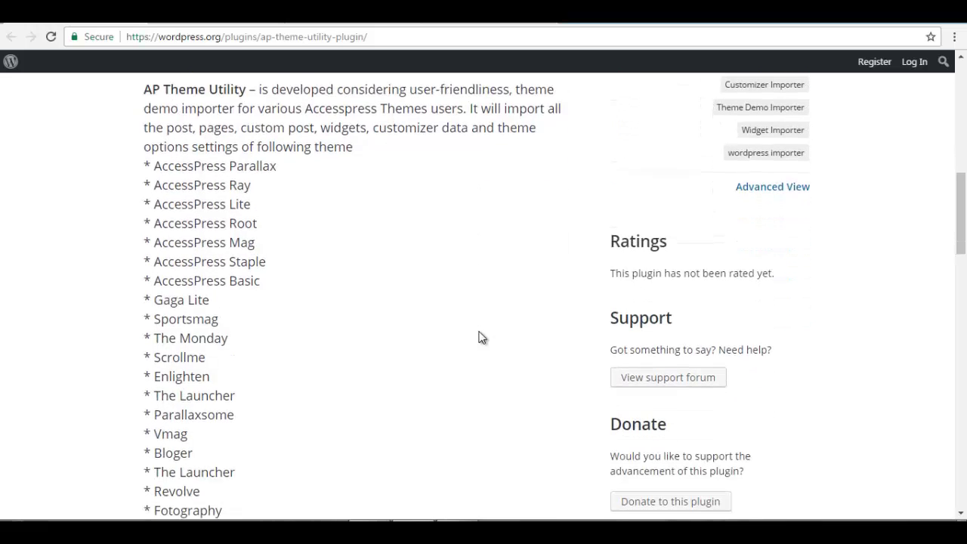
pyautogui.scroll(-1, 481, 337)
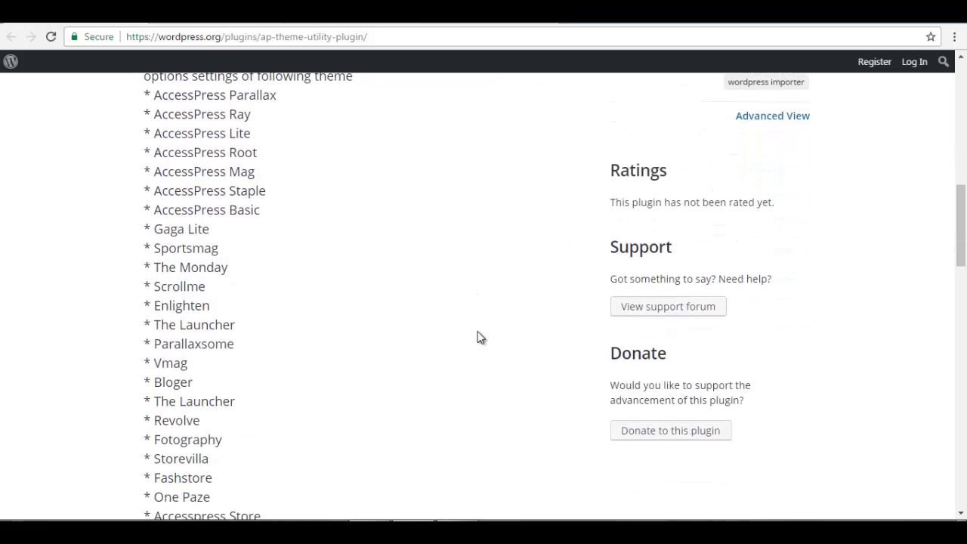
pyautogui.scroll(-1, 481, 337)
pyautogui.scroll(4, 481, 337)
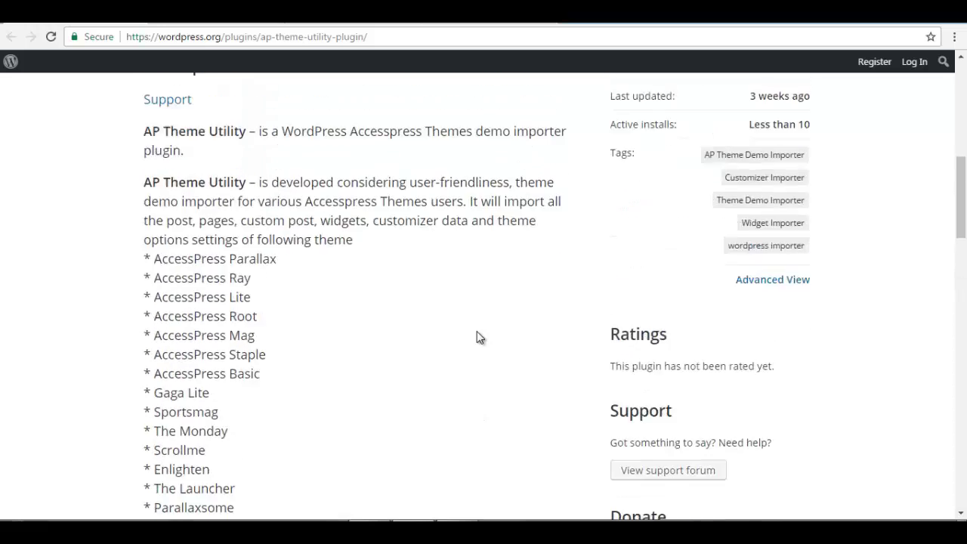
pyautogui.scroll(2, 480, 337)
pyautogui.scroll(1, 477, 337)
pyautogui.scroll(1, 476, 337)
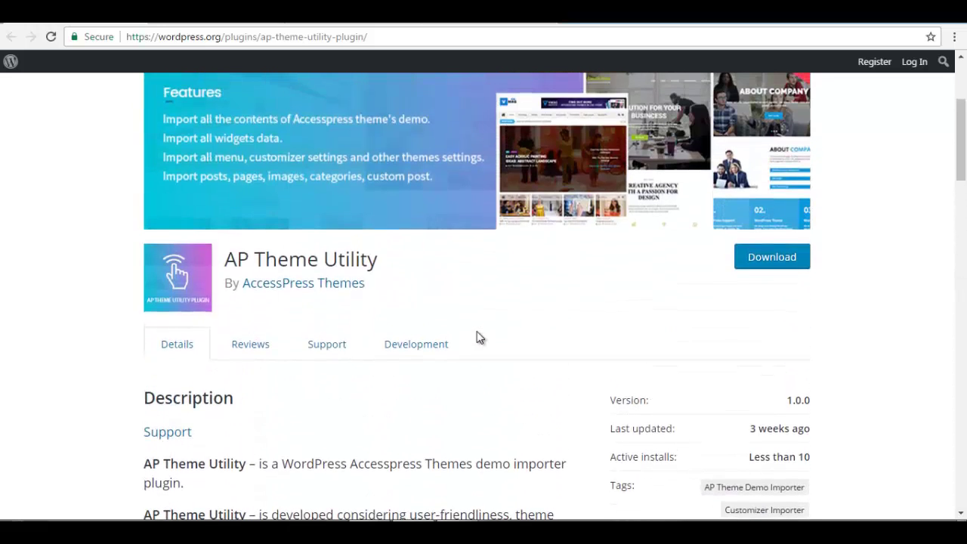
pyautogui.scroll(1, 474, 333)
pyautogui.scroll(1, 475, 333)
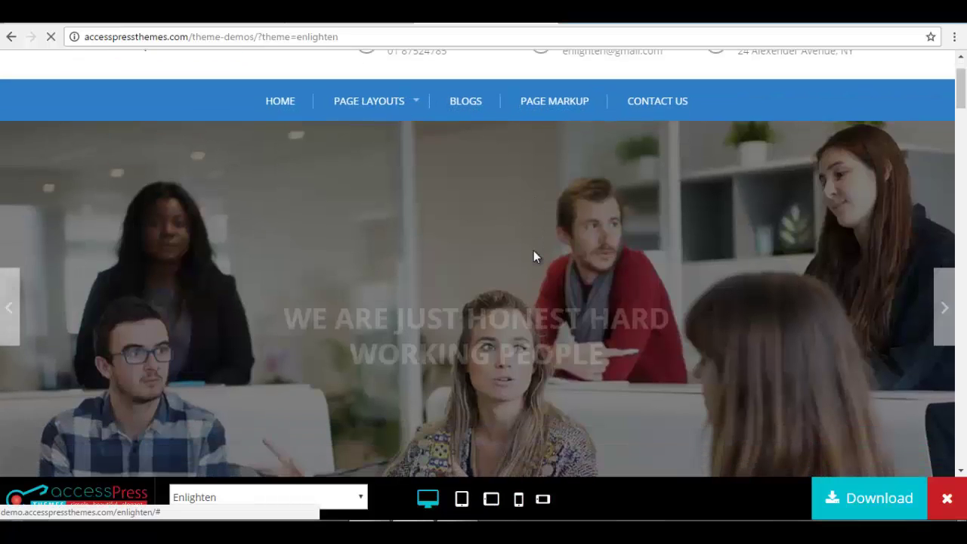
# Scroll through all the Enlighten demo sections down to the footer.
pyautogui.scroll(-1, 534, 254)
pyautogui.scroll(-3, 534, 257)
pyautogui.scroll(-1, 534, 257)
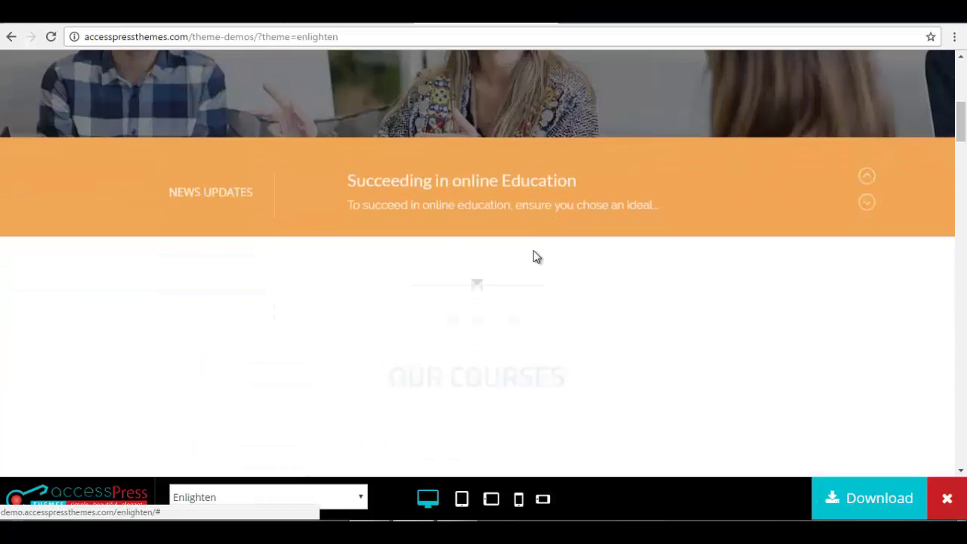
pyautogui.scroll(-1, 533, 257)
pyautogui.scroll(-1, 534, 257)
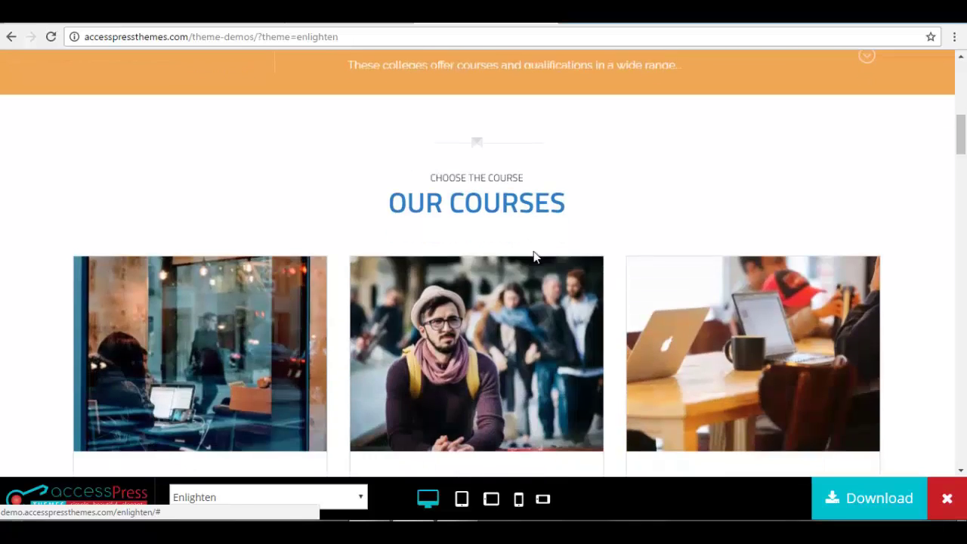
pyautogui.scroll(-1, 534, 257)
pyautogui.scroll(-1, 534, 257)
pyautogui.scroll(-1, 534, 257)
pyautogui.scroll(-1, 534, 258)
pyautogui.scroll(-1, 534, 257)
pyautogui.scroll(-1, 533, 257)
pyautogui.scroll(-1, 533, 257)
pyautogui.scroll(-2, 533, 257)
pyautogui.scroll(-1, 534, 258)
pyautogui.scroll(-1, 533, 258)
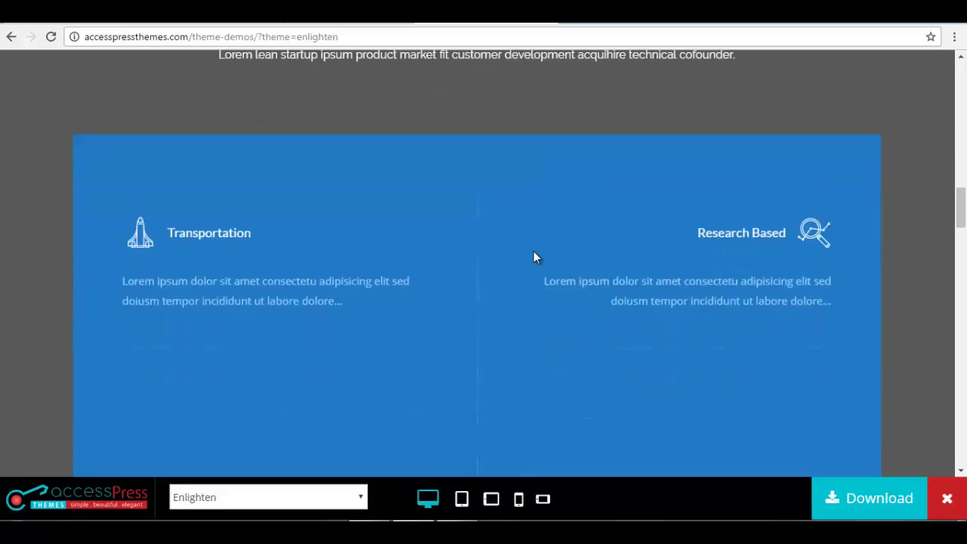
pyautogui.scroll(-2, 534, 257)
pyautogui.scroll(-1, 533, 257)
pyautogui.scroll(-1, 534, 251)
pyautogui.scroll(-1, 533, 251)
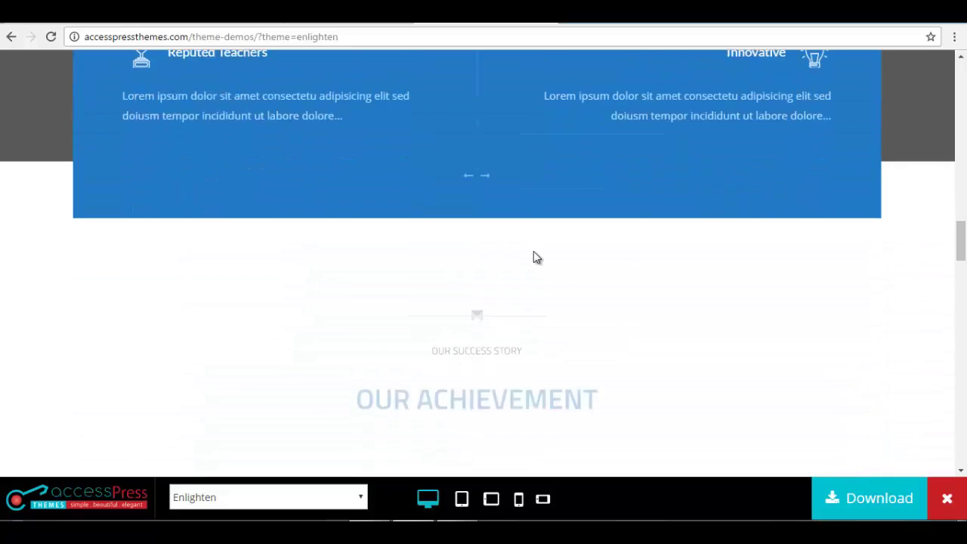
pyautogui.scroll(-1, 534, 251)
pyautogui.scroll(-1, 533, 252)
pyautogui.scroll(-3, 533, 259)
pyautogui.scroll(-1, 533, 259)
pyautogui.scroll(-1, 533, 259)
pyautogui.scroll(-2, 534, 258)
pyautogui.scroll(-2, 534, 257)
pyautogui.scroll(-1, 534, 258)
pyautogui.scroll(-1, 534, 258)
pyautogui.scroll(-2, 533, 258)
pyautogui.scroll(-1, 533, 257)
pyautogui.scroll(-1, 534, 257)
pyautogui.scroll(-2, 534, 257)
pyautogui.scroll(-3, 533, 257)
pyautogui.scroll(-2, 533, 258)
pyautogui.scroll(-1, 533, 258)
pyautogui.scroll(-2, 533, 257)
pyautogui.scroll(-2, 533, 258)
pyautogui.scroll(-2, 533, 257)
pyautogui.scroll(-1, 533, 258)
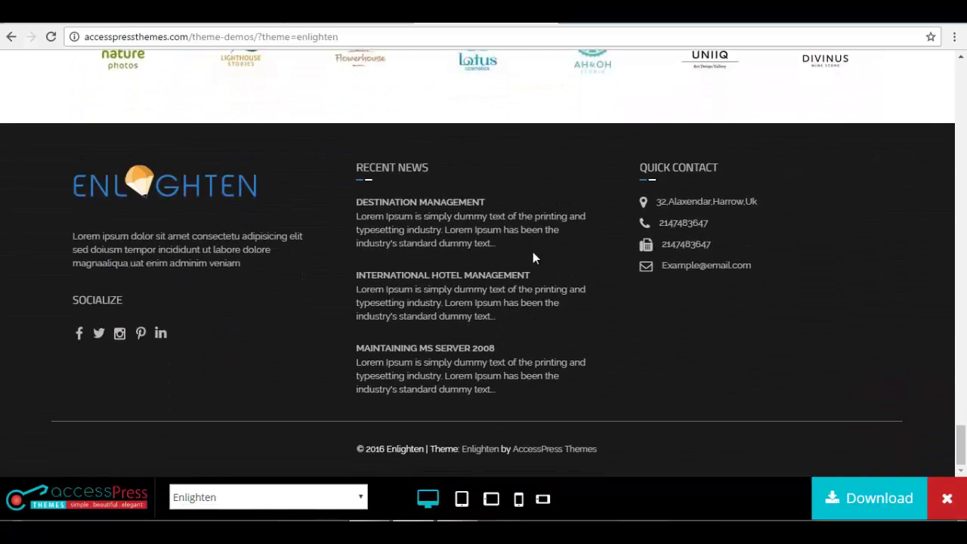
# Scroll the Enlighten demo back up to the homepage banner.
pyautogui.scroll(4, 533, 258)
pyautogui.scroll(2, 535, 258)
pyautogui.scroll(4, 535, 258)
pyautogui.scroll(4, 535, 258)
pyautogui.scroll(4, 535, 258)
pyautogui.scroll(4, 535, 258)
pyautogui.scroll(3, 536, 258)
pyautogui.scroll(5, 535, 257)
pyautogui.scroll(4, 535, 258)
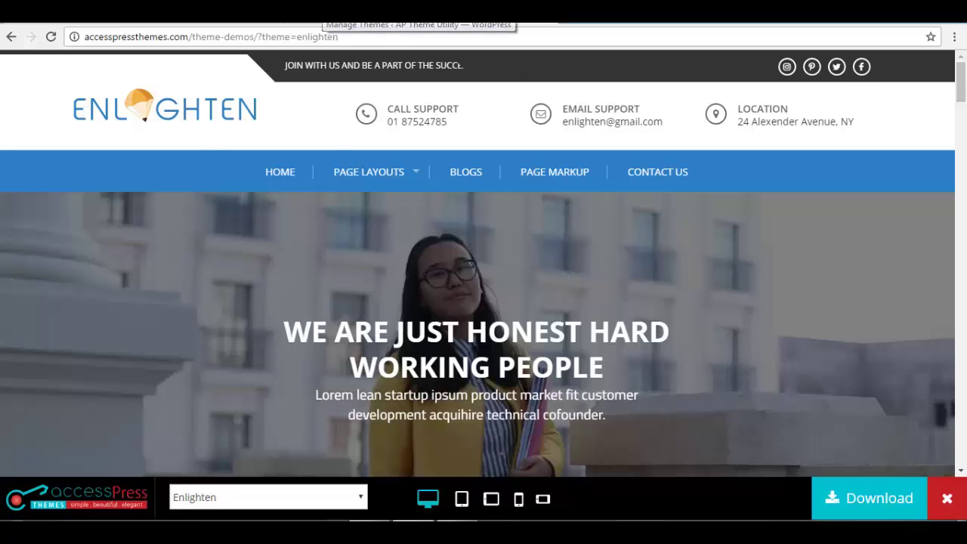
# Preview the local site's current Twenty Seventeen front end in a new tab.
pyautogui.click(332, 16)
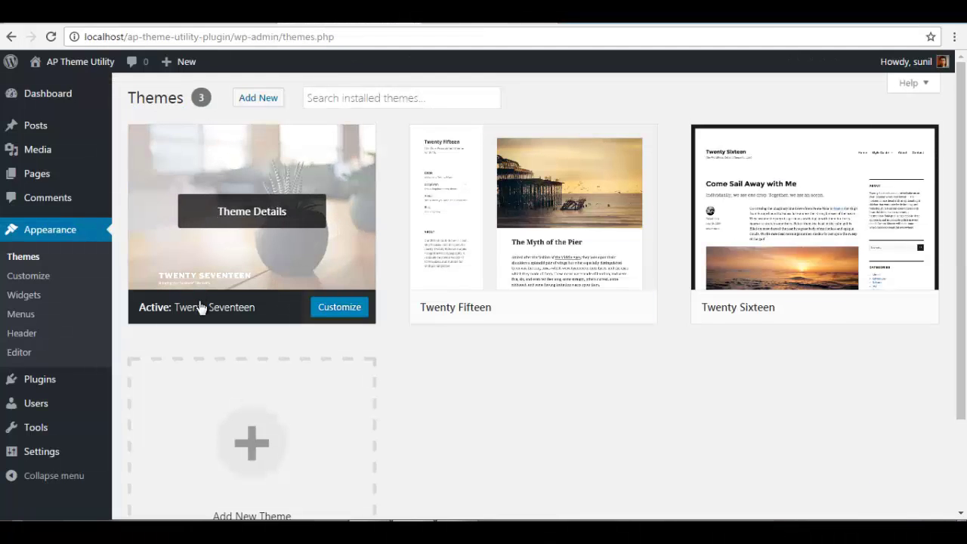
pyautogui.moveTo(80, 61)
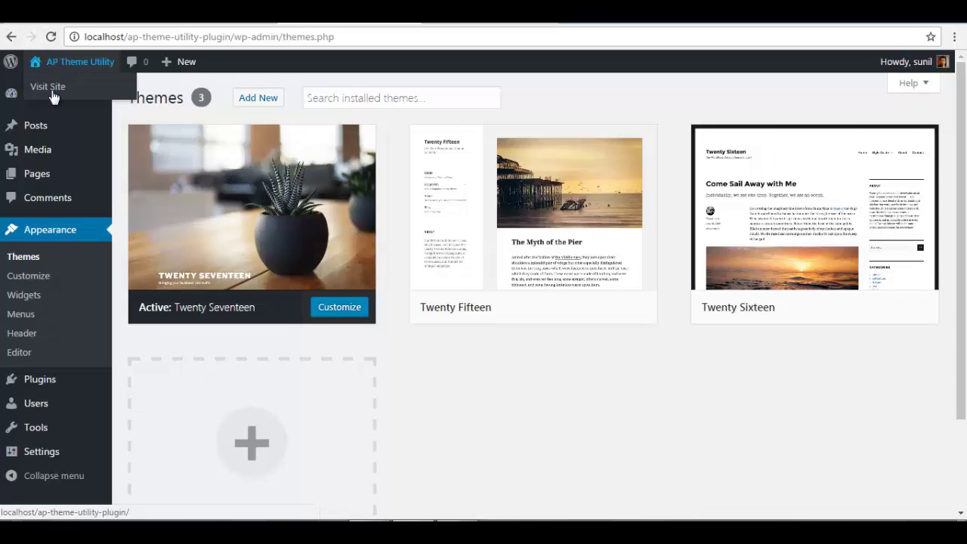
pyautogui.rightClick(53, 87)
pyautogui.click(90, 95)
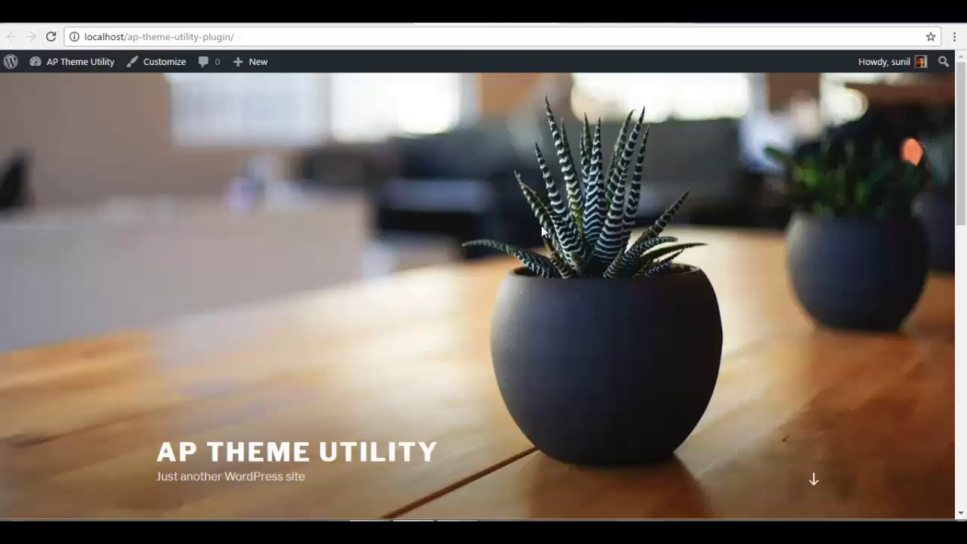
pyautogui.scroll(-2, 541, 231)
pyautogui.scroll(-2, 541, 230)
pyautogui.scroll(-1, 541, 230)
pyautogui.scroll(-3, 541, 231)
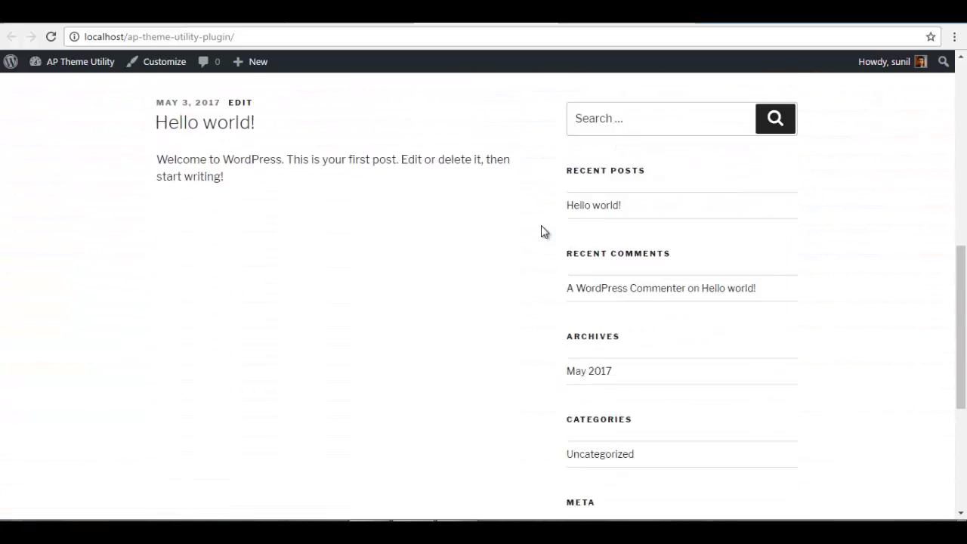
pyautogui.scroll(-2, 541, 230)
pyautogui.scroll(-2, 541, 230)
pyautogui.scroll(1, 541, 231)
pyautogui.scroll(5, 542, 230)
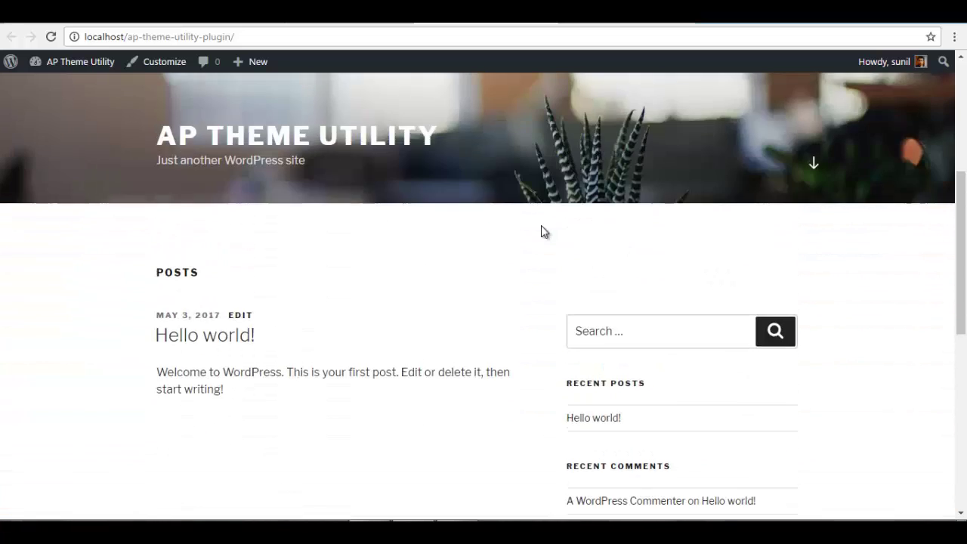
pyautogui.scroll(4, 541, 231)
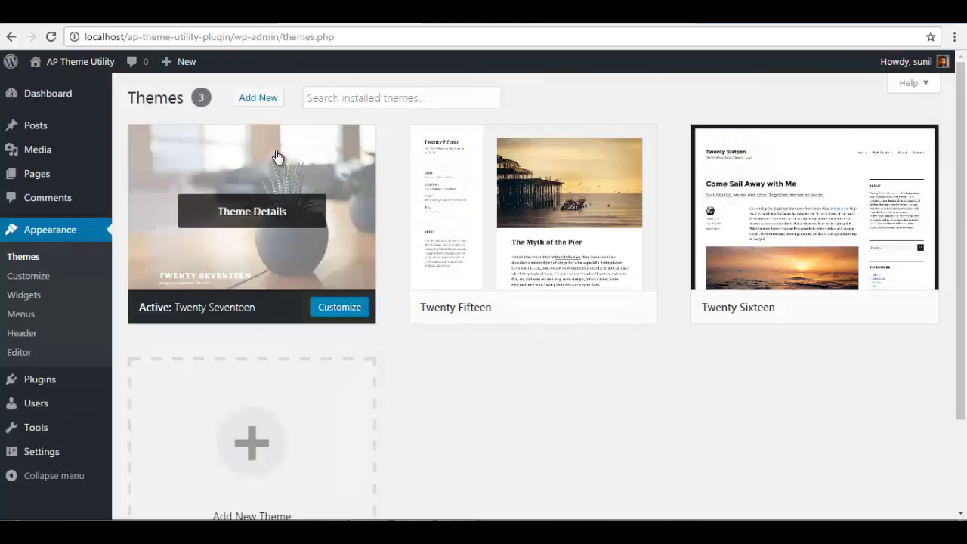
# Find the 'enlighten' theme under Add New Themes, install it and activate it.
pyautogui.click(259, 101)
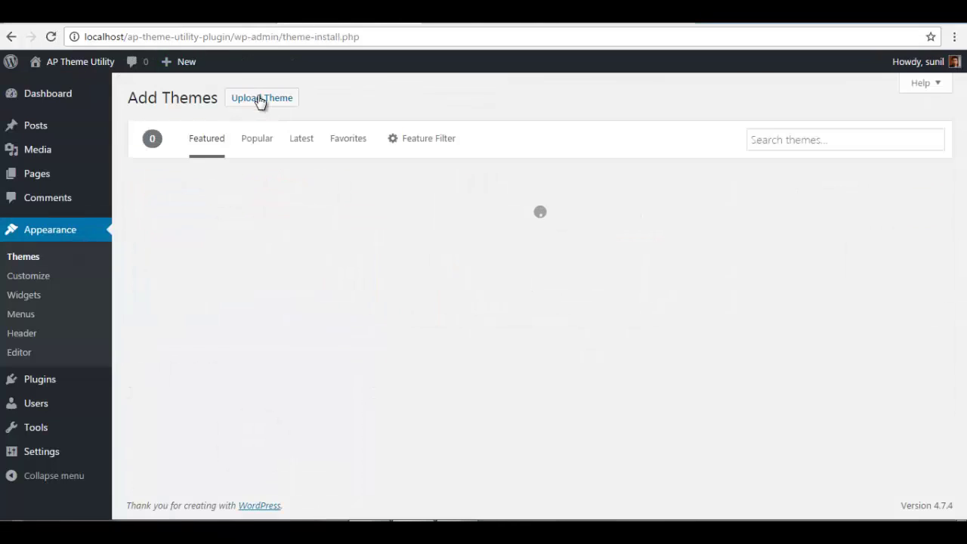
pyautogui.click(797, 139)
pyautogui.write('enlighten')
pyautogui.click(298, 363)
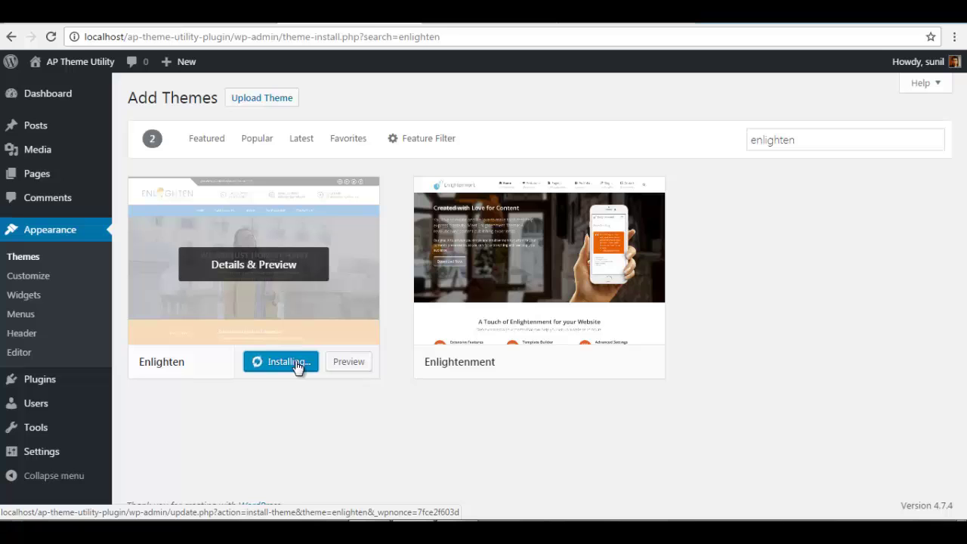
pyautogui.click(291, 363)
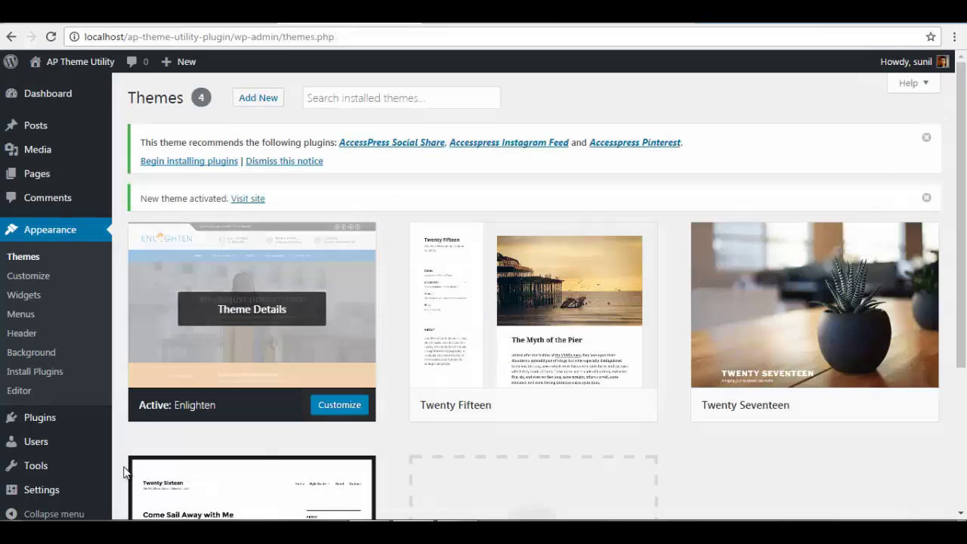
pyautogui.moveTo(40, 379)
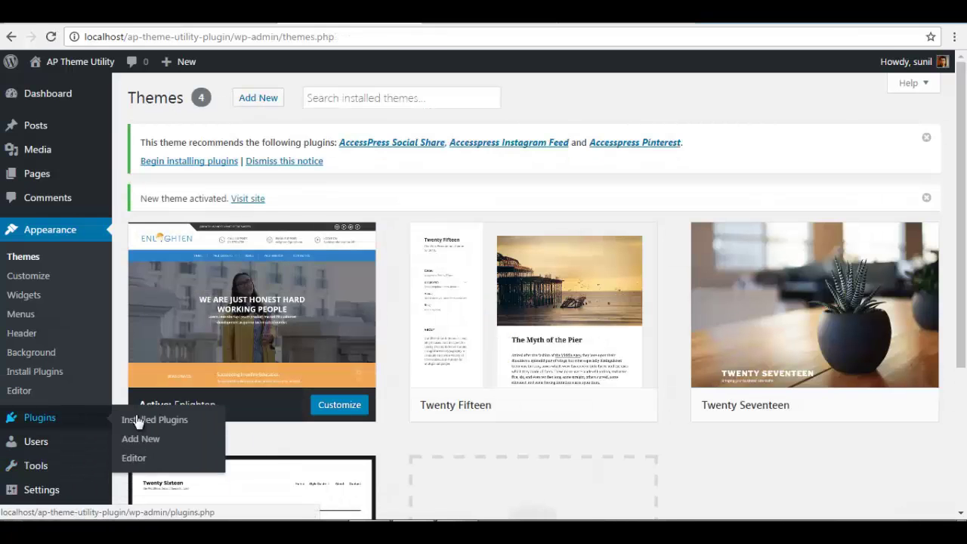
# Install and activate the AP Theme Utility plugin by searching its copied slug.
pyautogui.click(146, 439)
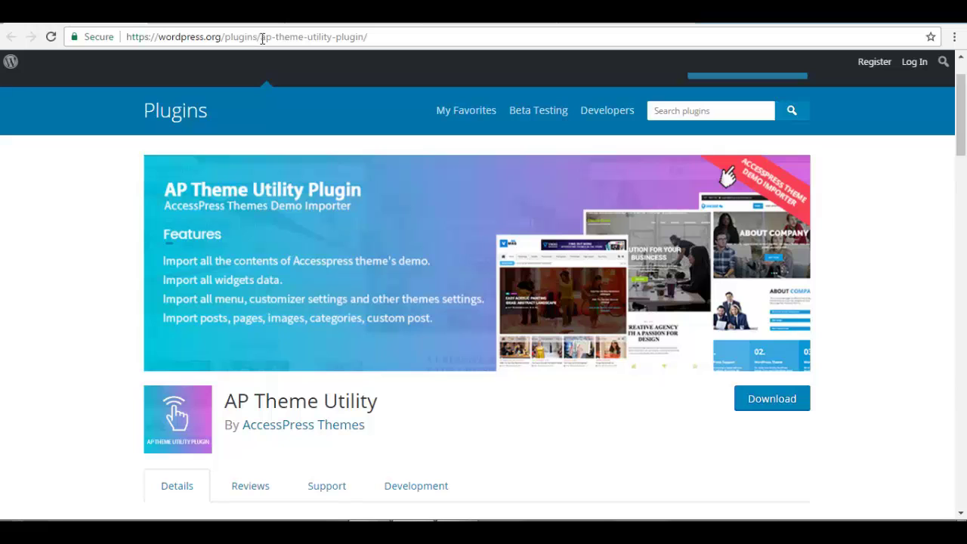
pyautogui.moveTo(261, 37); pyautogui.dragTo(367, 33)
pyautogui.hotkey('ctrl', 'c')
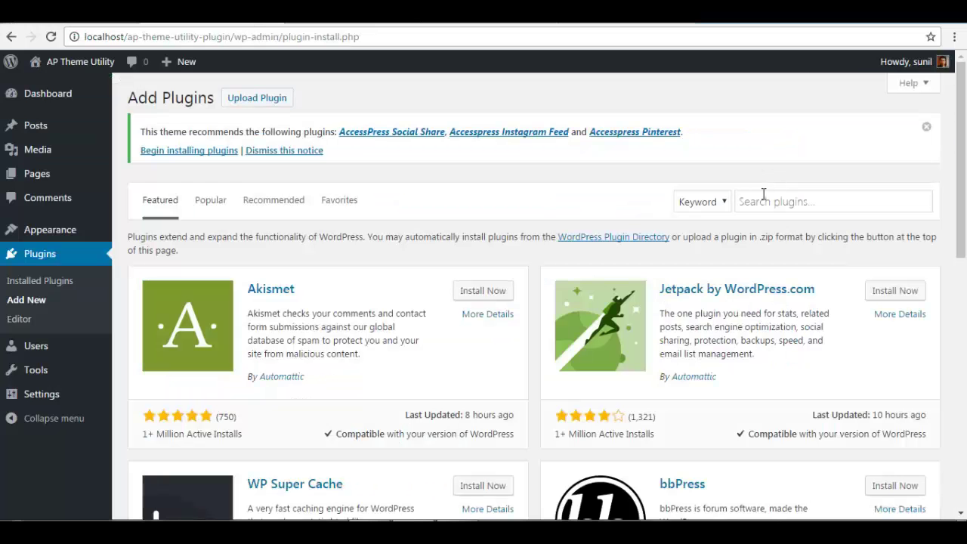
pyautogui.click(765, 198)
pyautogui.hotkey('ctrl', 'v')
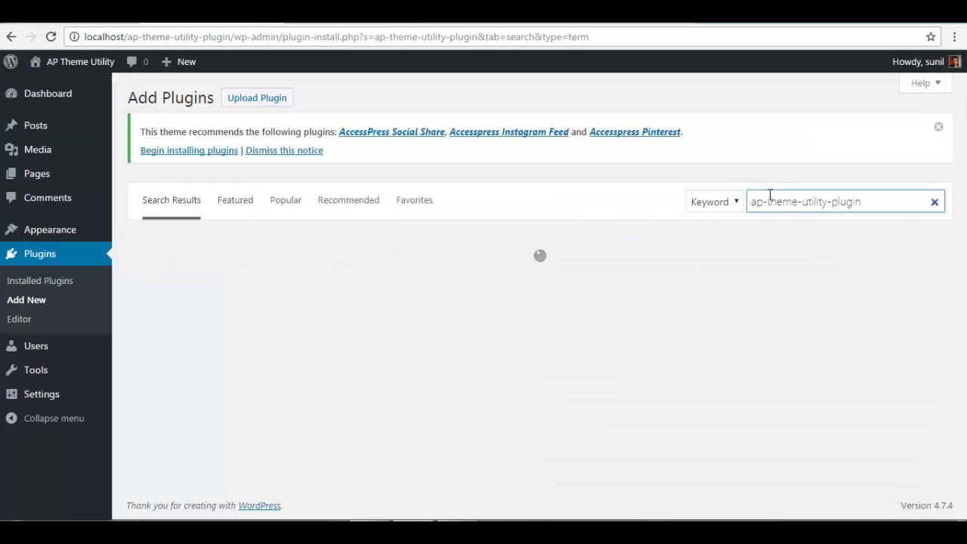
pyautogui.click(484, 277)
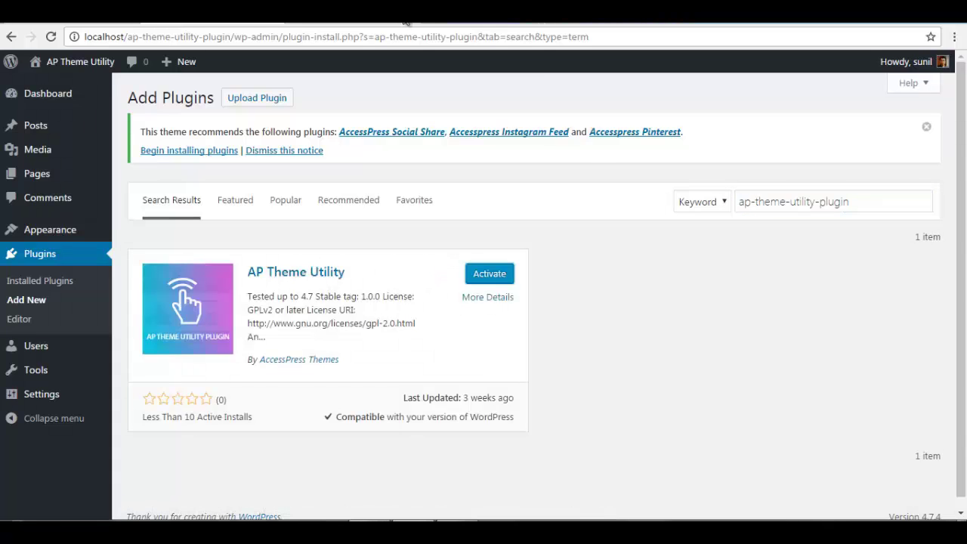
pyautogui.click(495, 282)
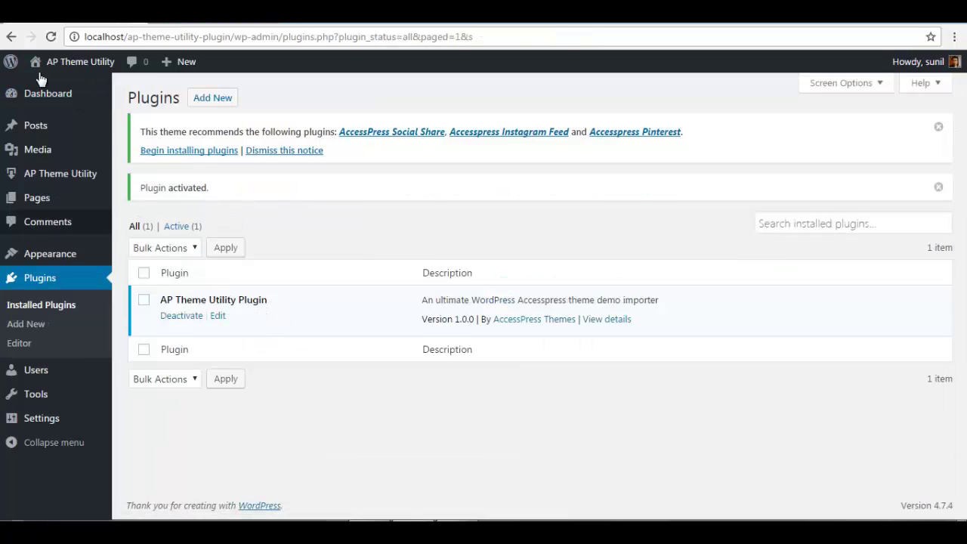
pyautogui.moveTo(61, 173)
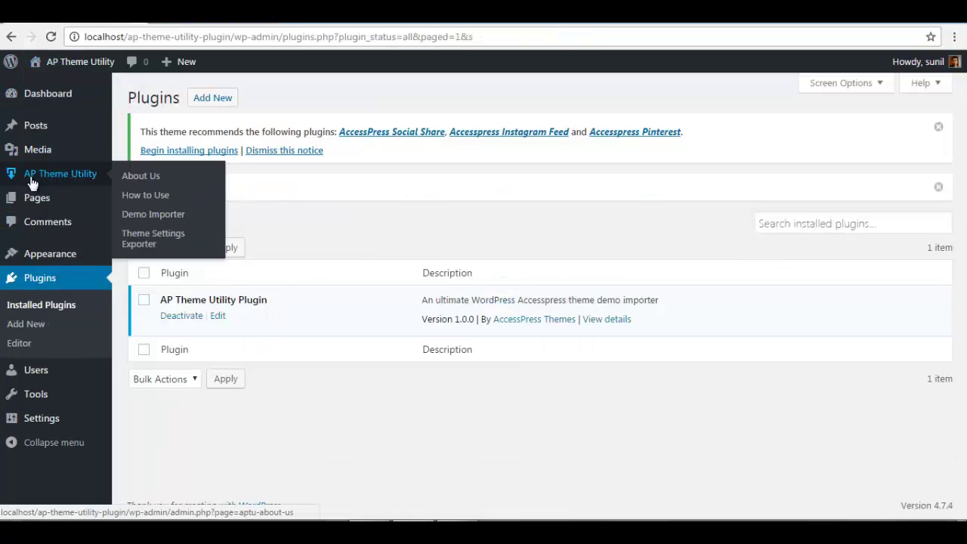
# Open the About Us, How to Use, Demo Importer and Theme Settings Exporter pages in new tabs.
pyautogui.rightClick(139, 176)
pyautogui.click(155, 185)
pyautogui.rightClick(147, 195)
pyautogui.click(164, 206)
pyautogui.rightClick(157, 217)
pyautogui.click(172, 225)
pyautogui.rightClick(161, 246)
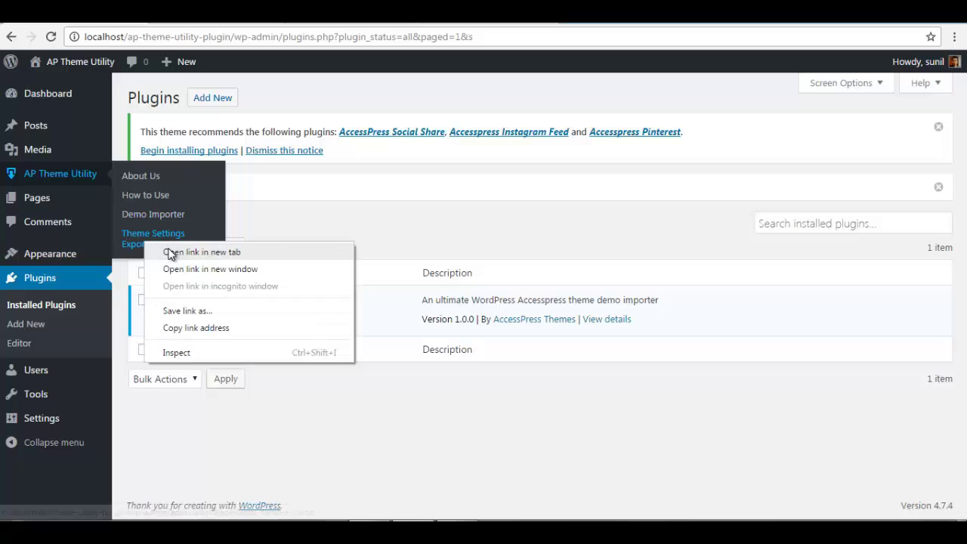
pyautogui.click(174, 252)
# Switch to the About Us tab and read its description of the demo importer.
pyautogui.hotkey('ctrl', 'Tab')
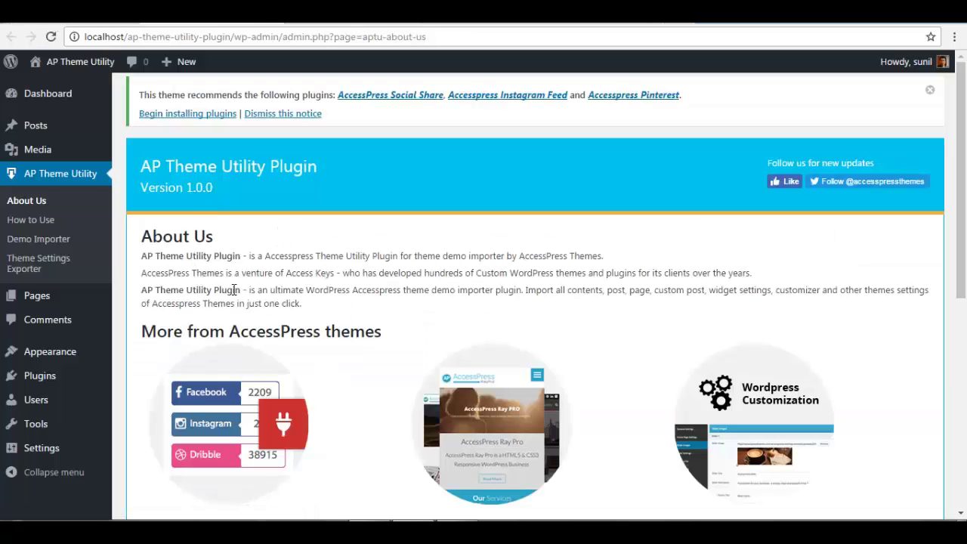
pyautogui.scroll(-1, 435, 295)
pyautogui.scroll(-2, 408, 284)
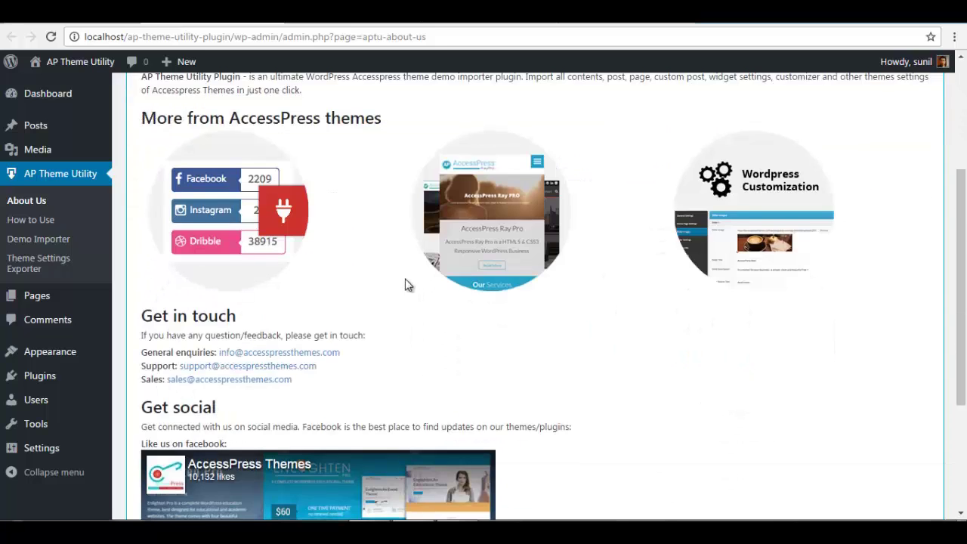
pyautogui.scroll(-2, 325, 282)
pyautogui.scroll(-1, 347, 287)
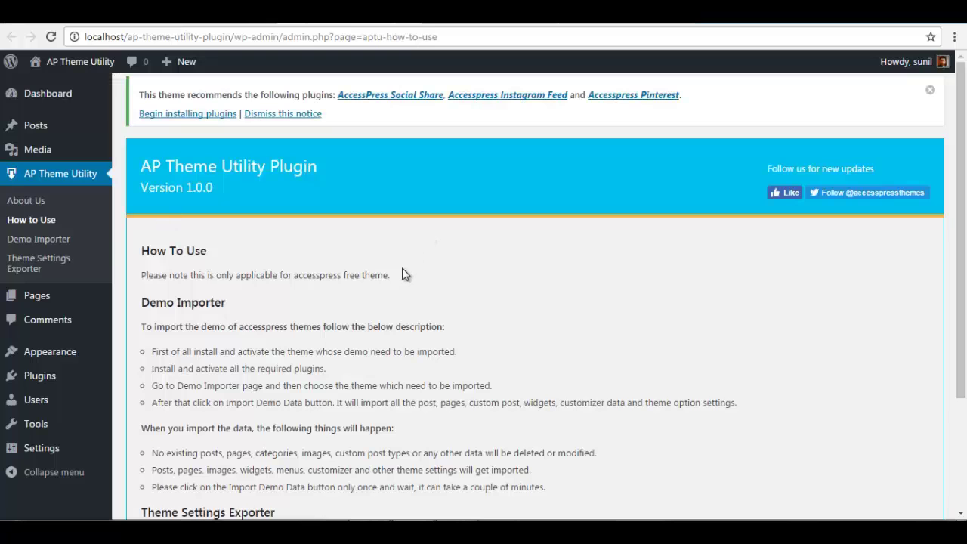
pyautogui.scroll(-3, 402, 272)
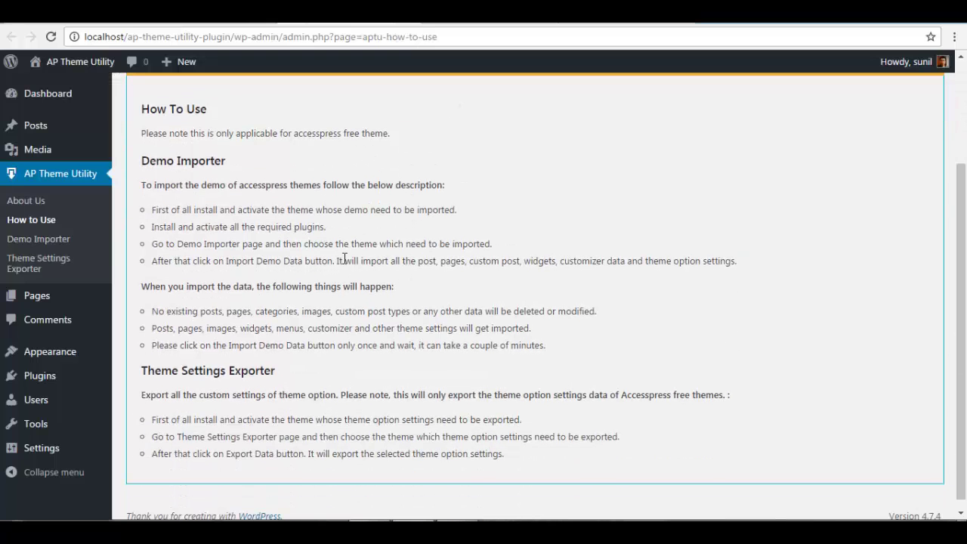
pyautogui.scroll(3, 499, 363)
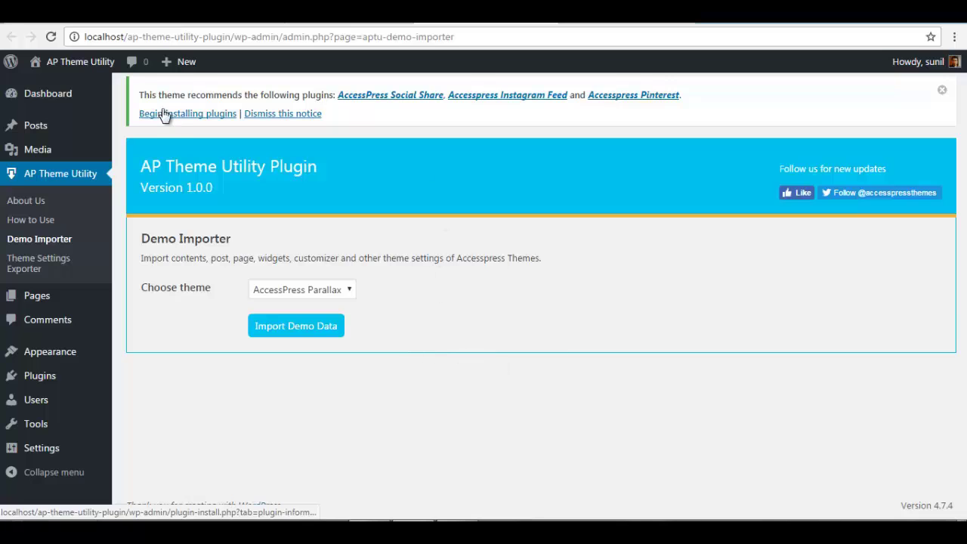
# Bulk-install Social Share, Instagram Feed and Pinterest plugins, then return to the Dashboard.
pyautogui.click(176, 117)
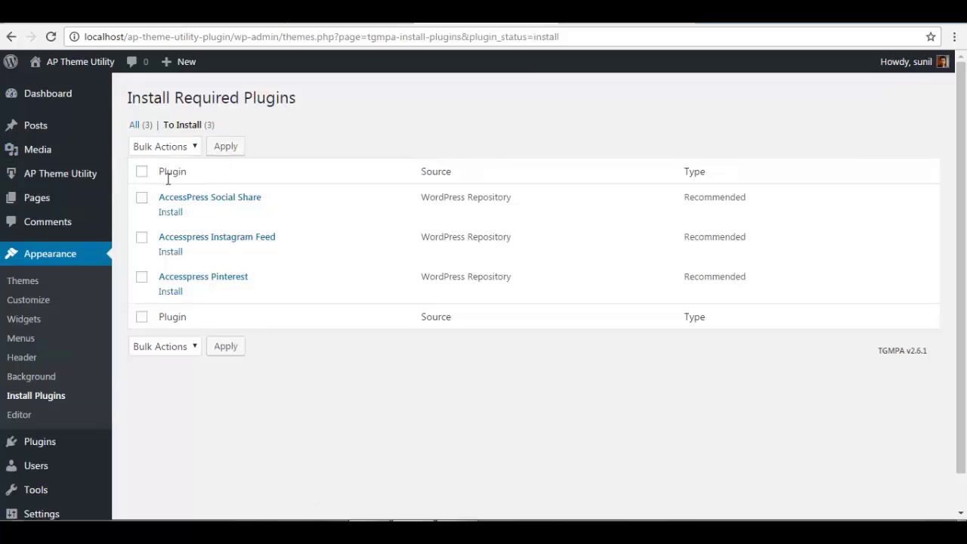
pyautogui.click(142, 172)
pyautogui.click(164, 146)
pyautogui.click(173, 177)
pyautogui.click(226, 148)
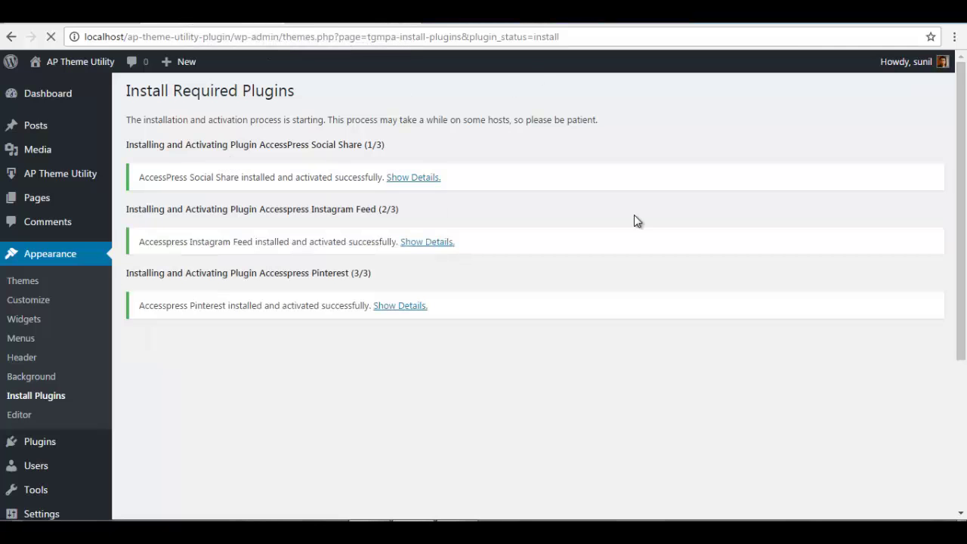
pyautogui.click(343, 358)
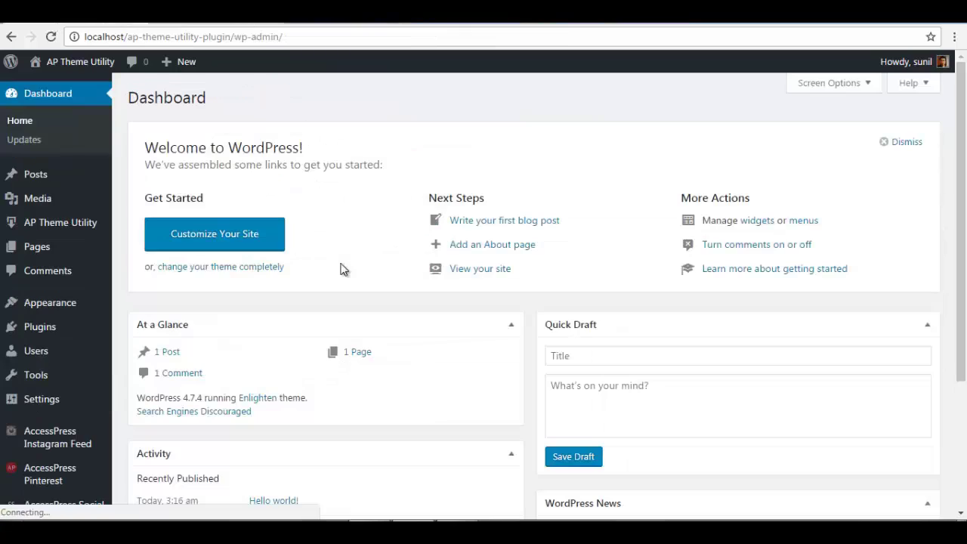
pyautogui.moveTo(60, 222)
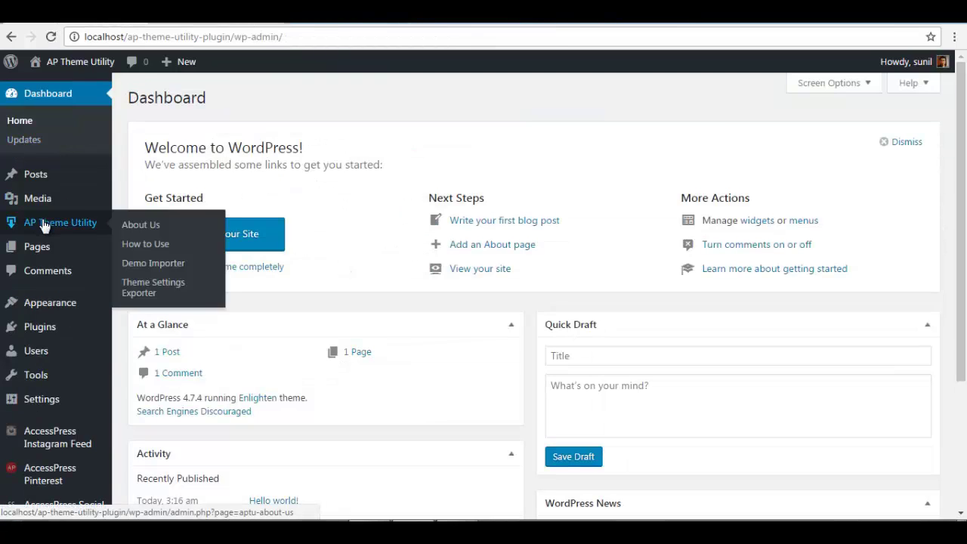
# Choose Enlighten in the Demo Importer and start its demo data import, confirming the overwrite warning.
pyautogui.click(144, 264)
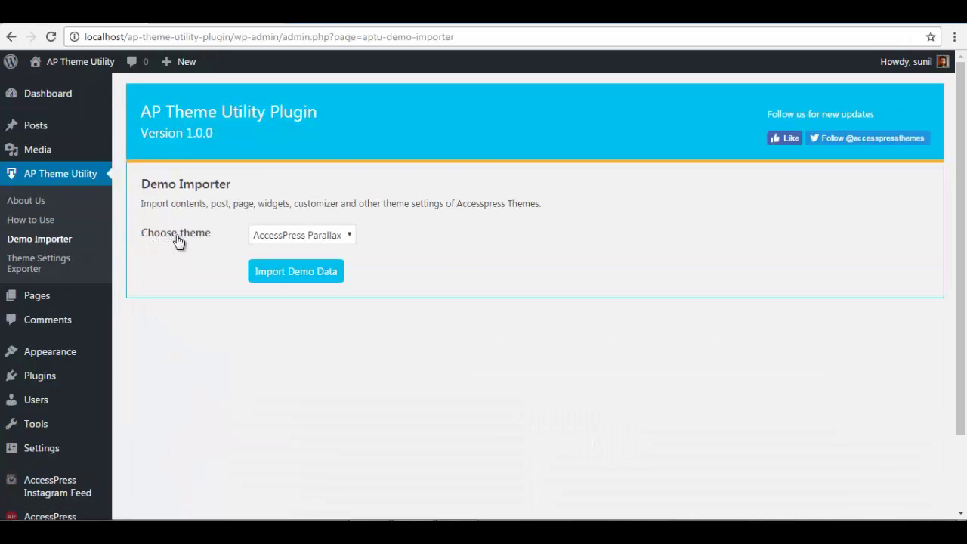
pyautogui.click(352, 235)
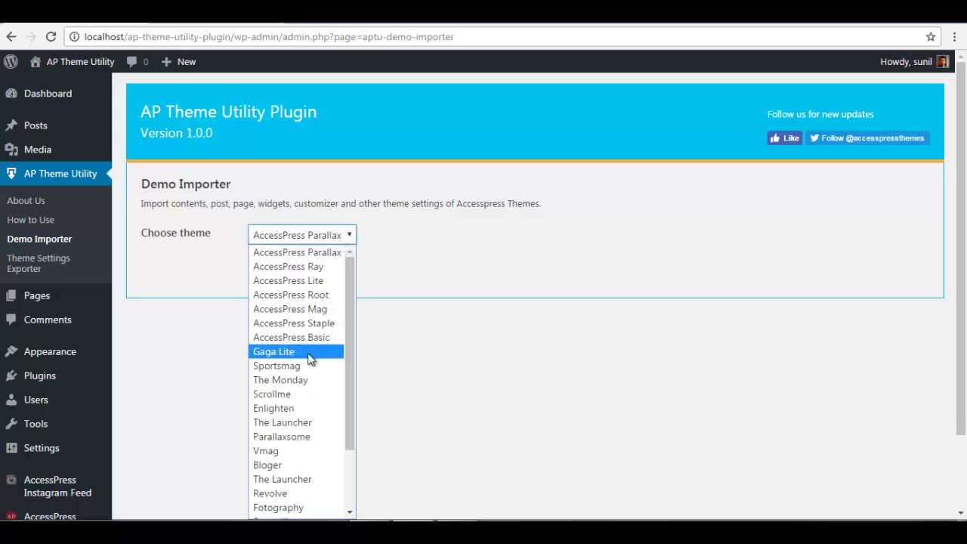
pyautogui.click(305, 408)
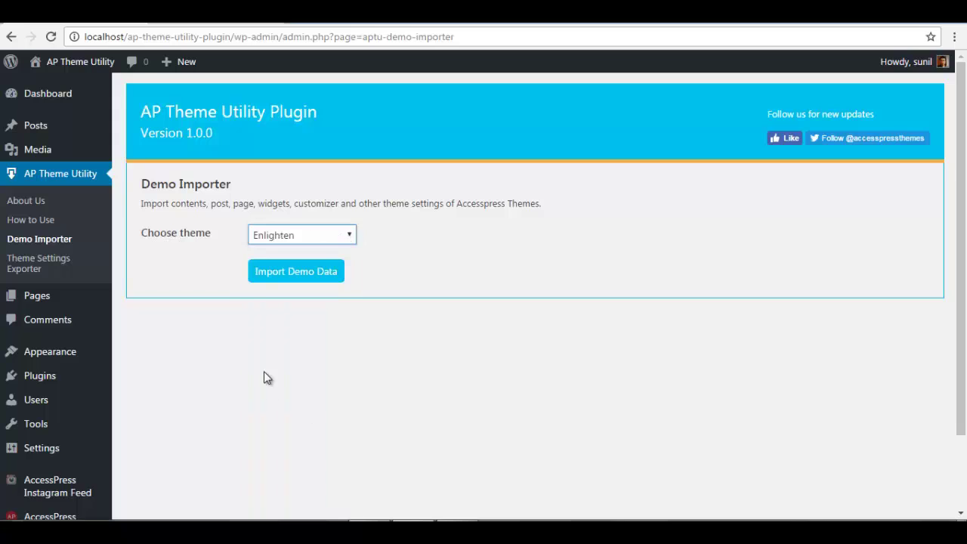
pyautogui.click(275, 274)
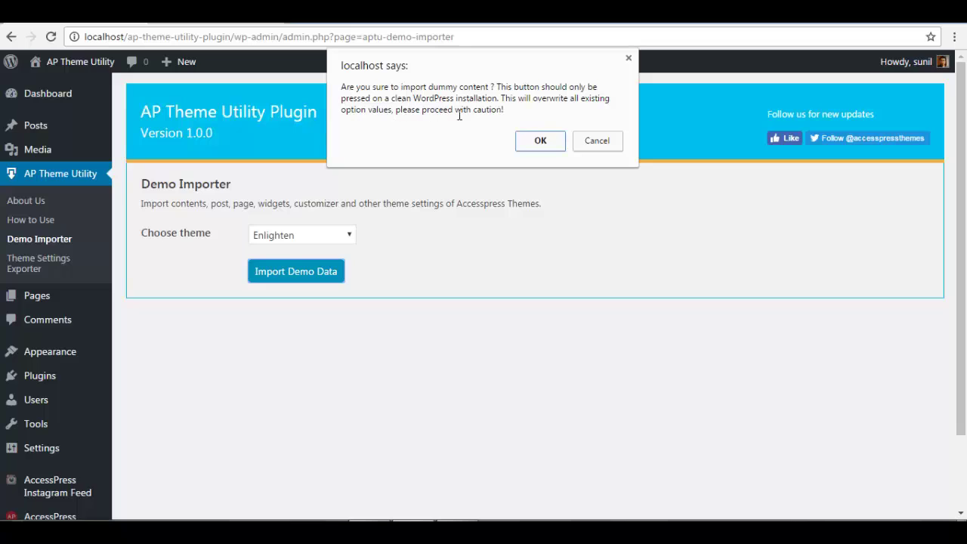
pyautogui.click(534, 140)
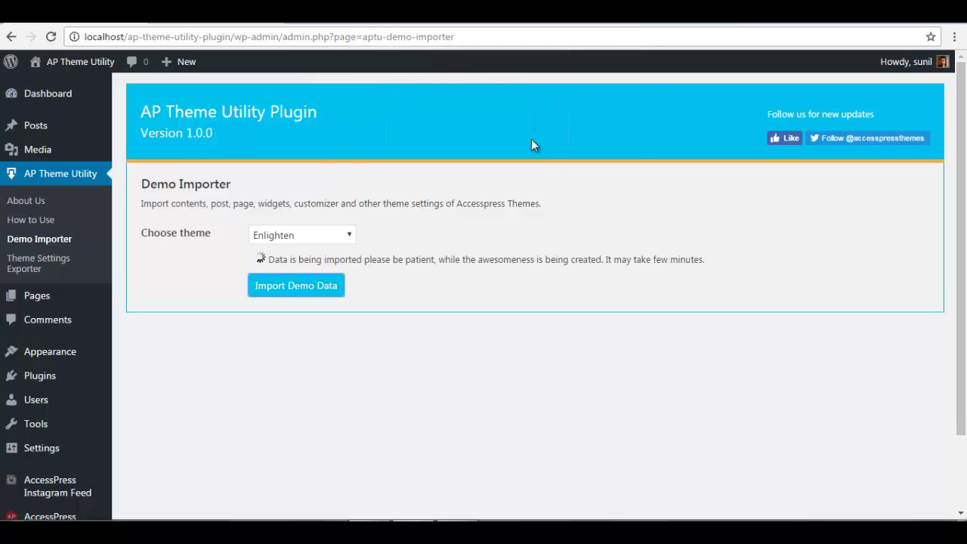
pyautogui.rightClick(384, 345)
# Check the DevTools console for the 500 Internal Server Error, then reload the Demo Importer.
pyautogui.click(417, 508)
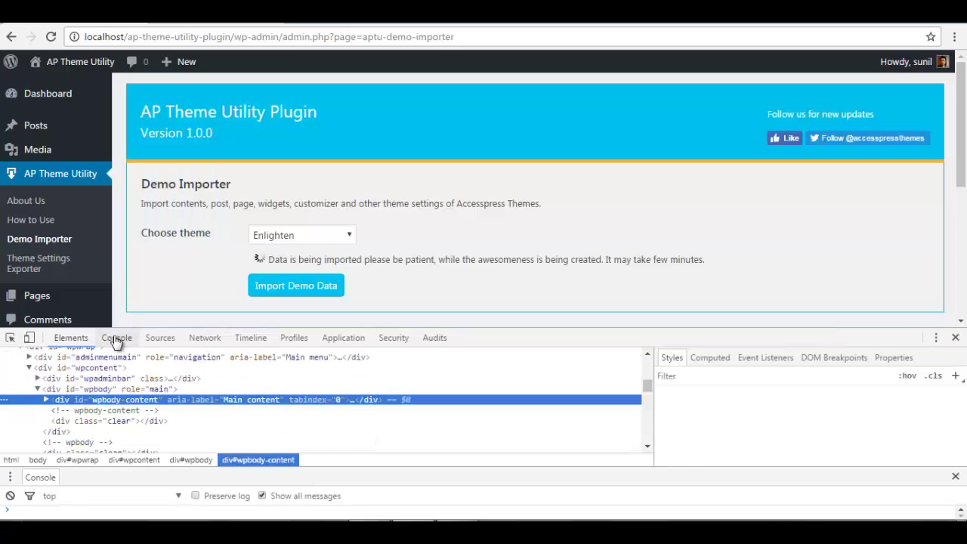
pyautogui.click(117, 338)
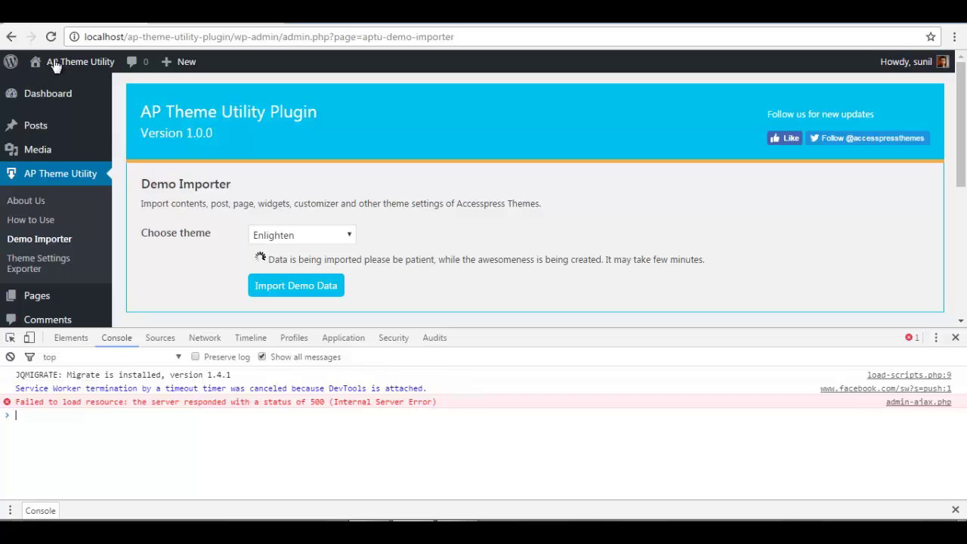
pyautogui.click(50, 36)
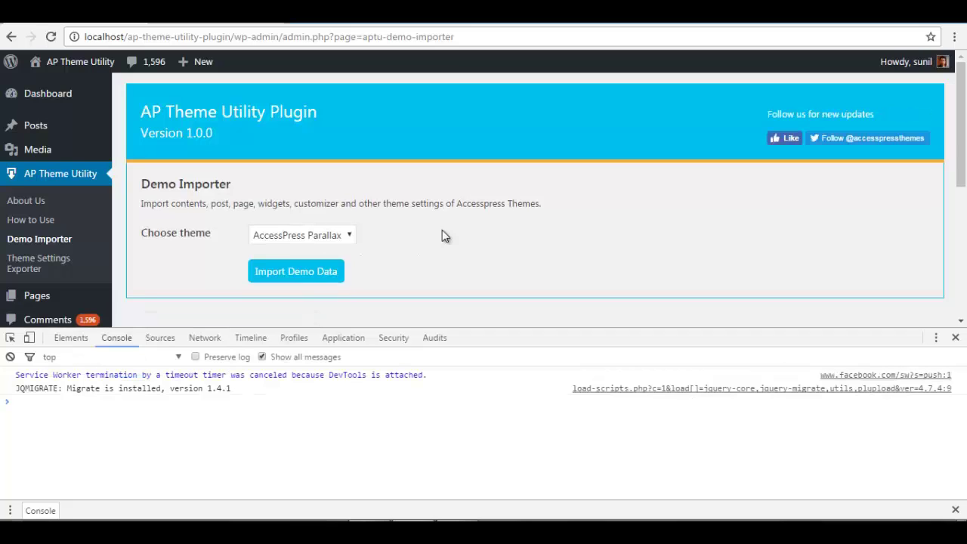
# Re-run the Enlighten demo data import, confirming the warning, until the log reports 'All done'.
pyautogui.click(345, 236)
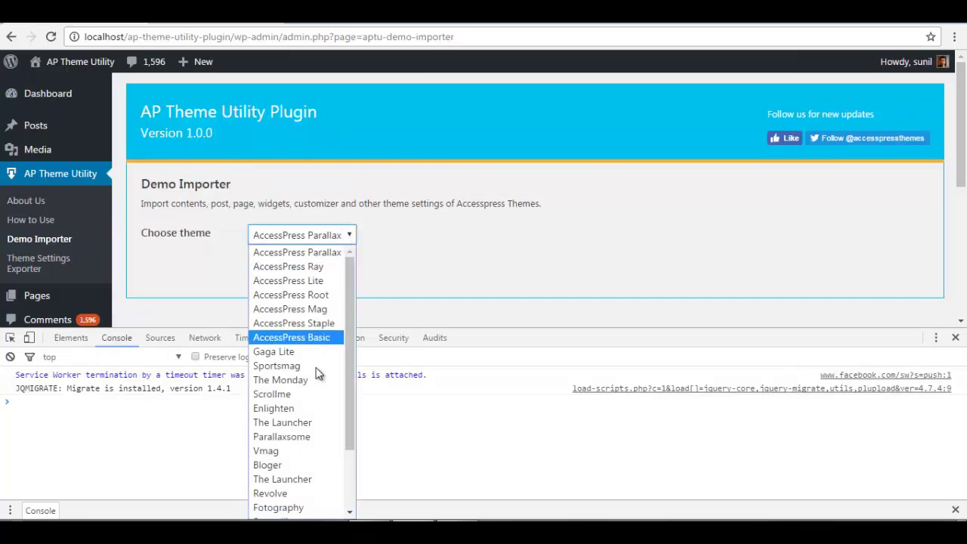
pyautogui.click(310, 408)
pyautogui.click(294, 274)
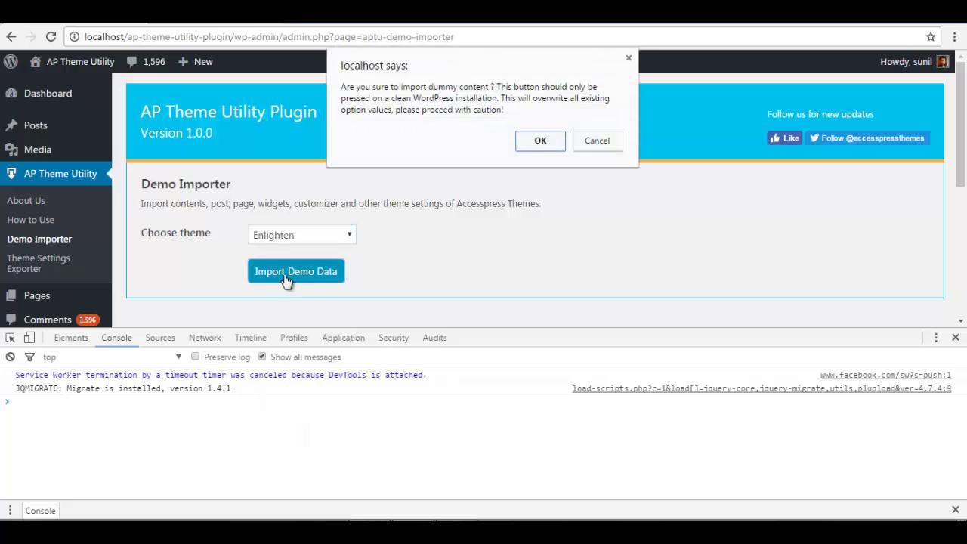
pyautogui.click(541, 144)
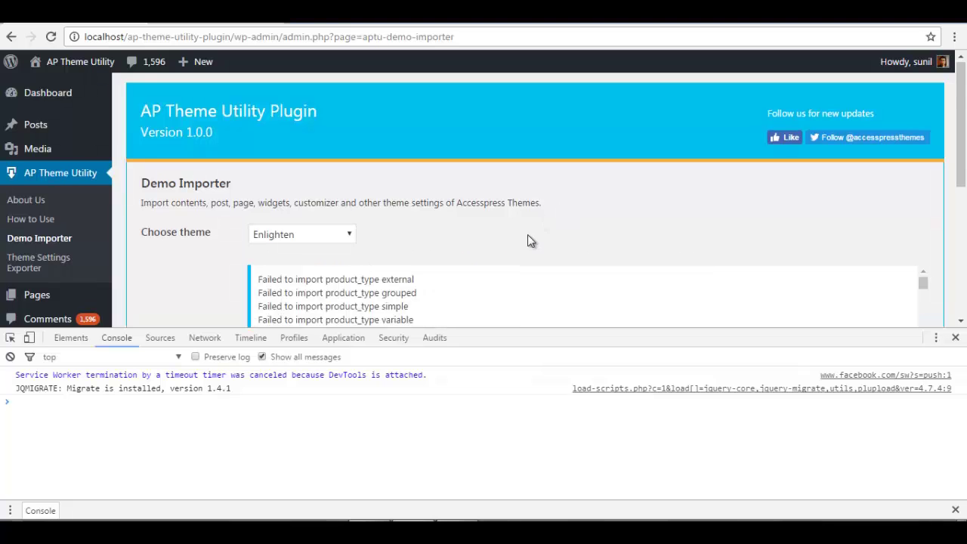
pyautogui.scroll(-1, 529, 239)
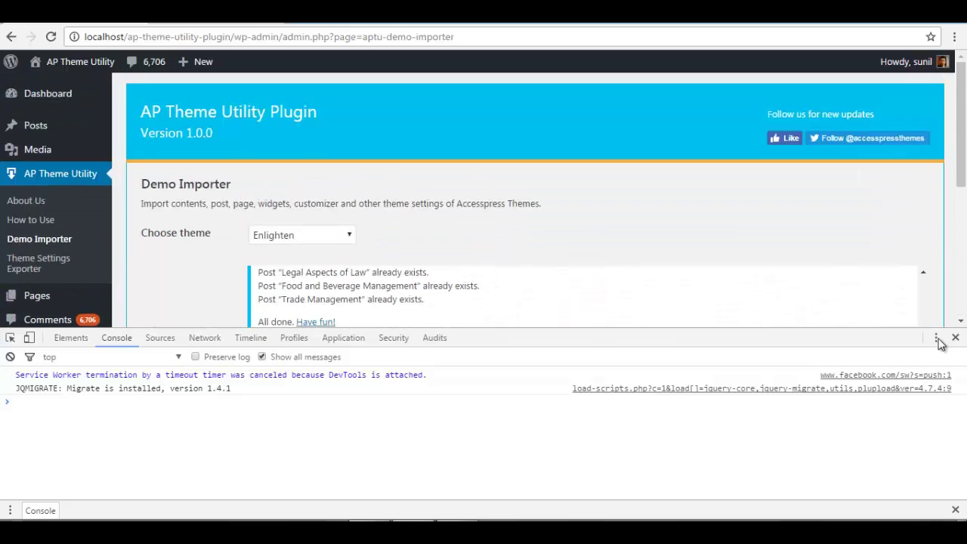
# Close the developer tools and open the live site in a new tab.
pyautogui.click(957, 338)
pyautogui.moveTo(81, 61)
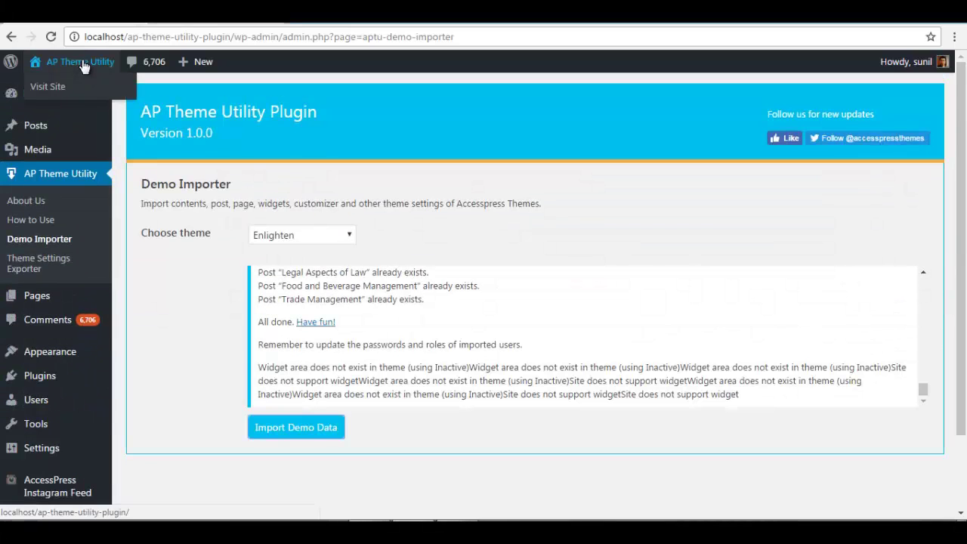
pyautogui.rightClick(46, 87)
pyautogui.click(75, 93)
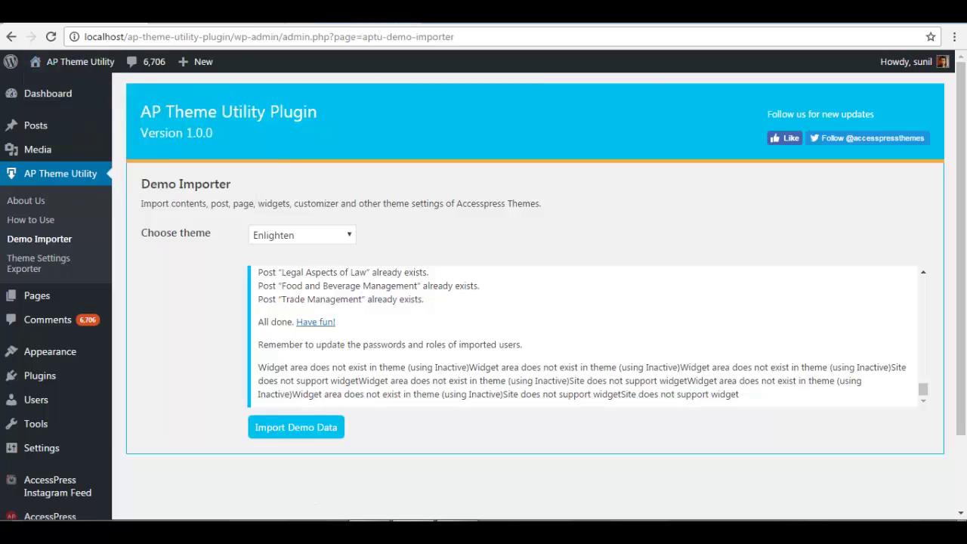
# Browse the live site's imported Enlighten demo blog posts, scrolling down and back up.
pyautogui.click(412, 19)
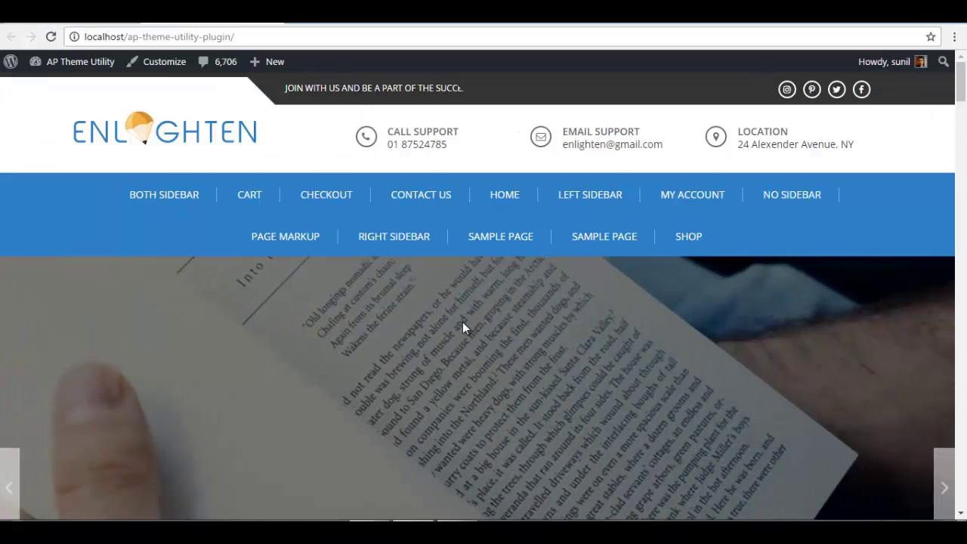
pyautogui.scroll(-2, 474, 319)
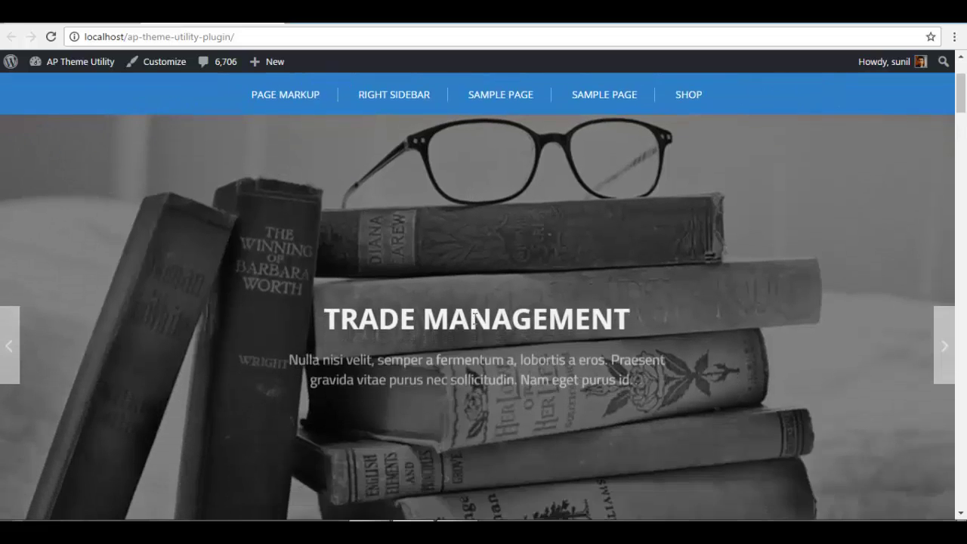
pyautogui.scroll(-2, 474, 318)
pyautogui.scroll(-2, 474, 318)
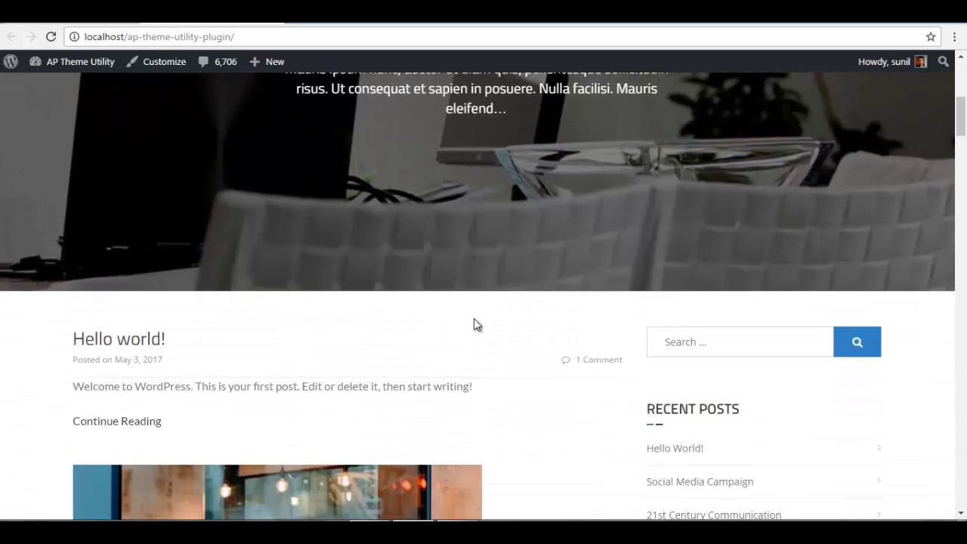
pyautogui.scroll(-1, 474, 318)
pyautogui.scroll(-2, 474, 319)
pyautogui.scroll(-1, 474, 318)
pyautogui.scroll(-2, 474, 318)
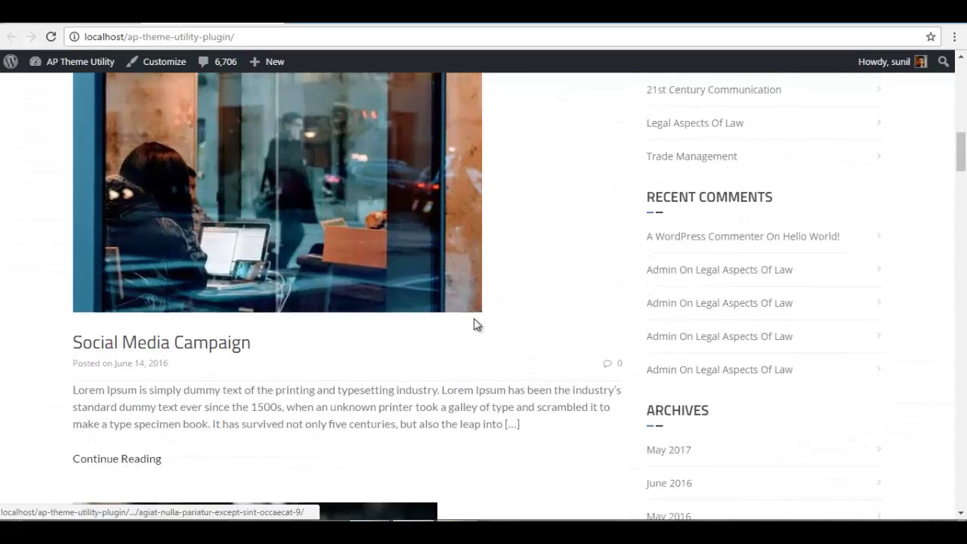
pyautogui.scroll(-2, 473, 318)
pyautogui.scroll(-2, 474, 318)
pyautogui.scroll(-2, 474, 318)
pyautogui.scroll(-1, 474, 318)
pyautogui.scroll(-3, 474, 325)
pyautogui.scroll(-4, 474, 324)
pyautogui.scroll(-1, 474, 325)
pyautogui.scroll(-5, 473, 324)
pyautogui.scroll(-5, 474, 325)
pyautogui.scroll(-3, 474, 325)
pyautogui.scroll(-4, 474, 324)
pyautogui.scroll(-5, 474, 324)
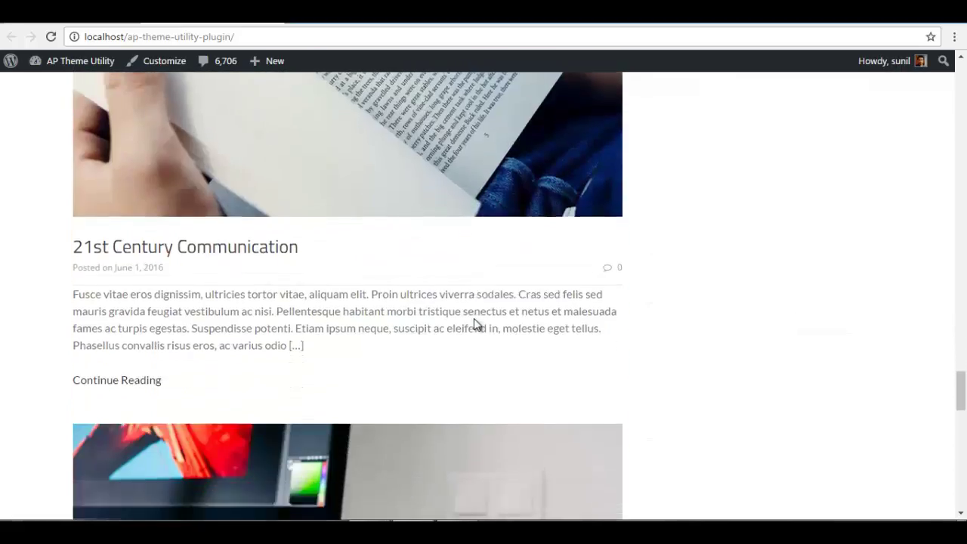
pyautogui.scroll(-7, 474, 325)
pyautogui.scroll(-3, 474, 324)
pyautogui.scroll(7, 474, 324)
pyautogui.scroll(15, 478, 319)
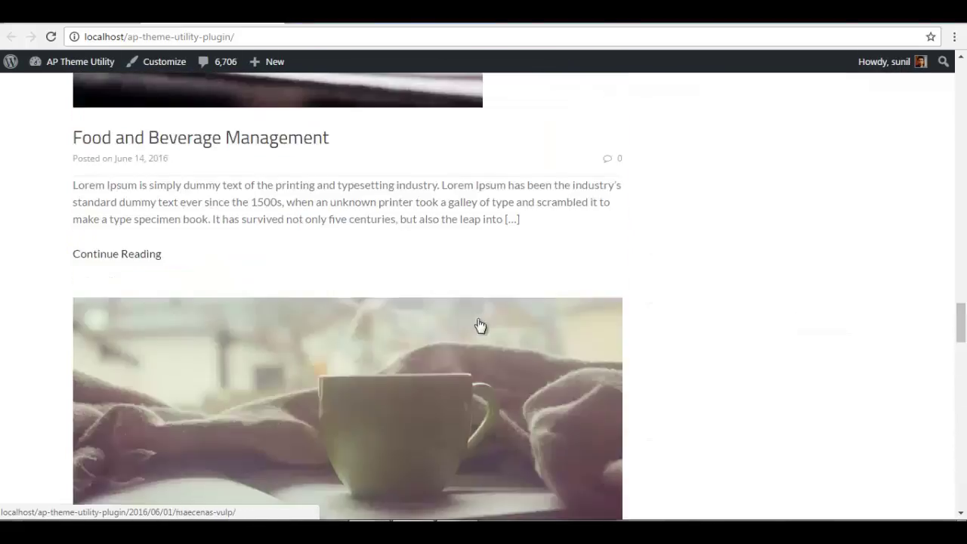
pyautogui.scroll(5, 478, 319)
pyautogui.scroll(5, 478, 319)
pyautogui.scroll(7, 478, 319)
pyautogui.scroll(7, 479, 322)
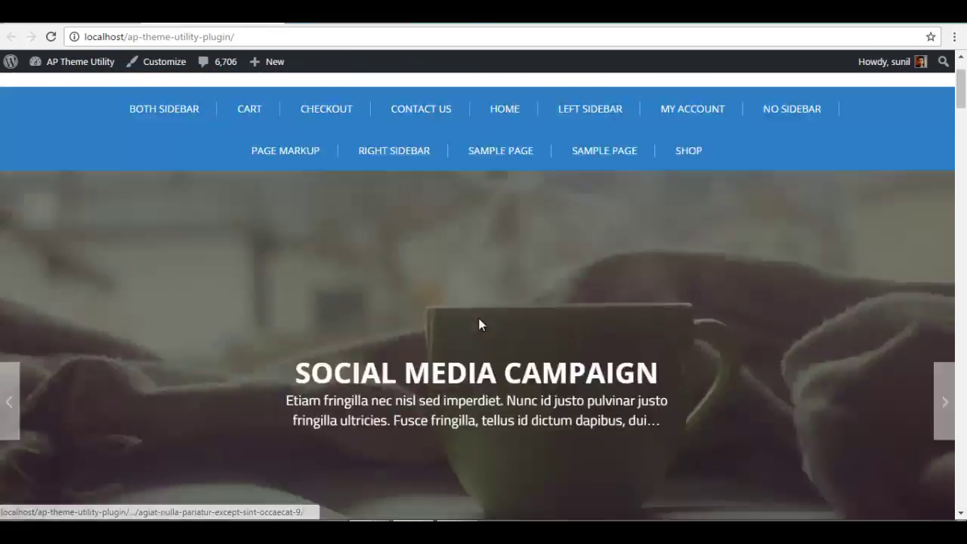
pyautogui.scroll(2, 479, 323)
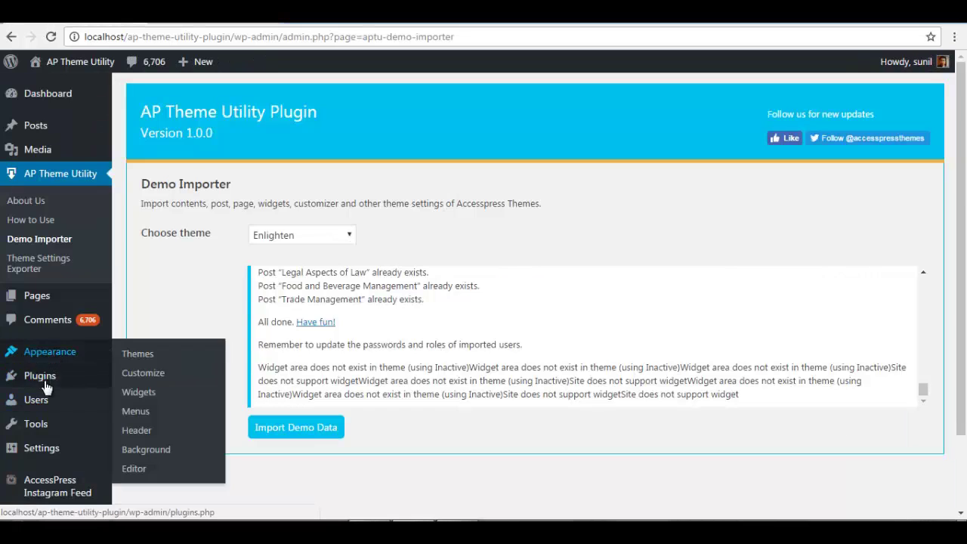
# Set Reading Settings to a static front page using Home, save, and reload the live site.
pyautogui.moveTo(42, 448)
pyautogui.click(136, 420)
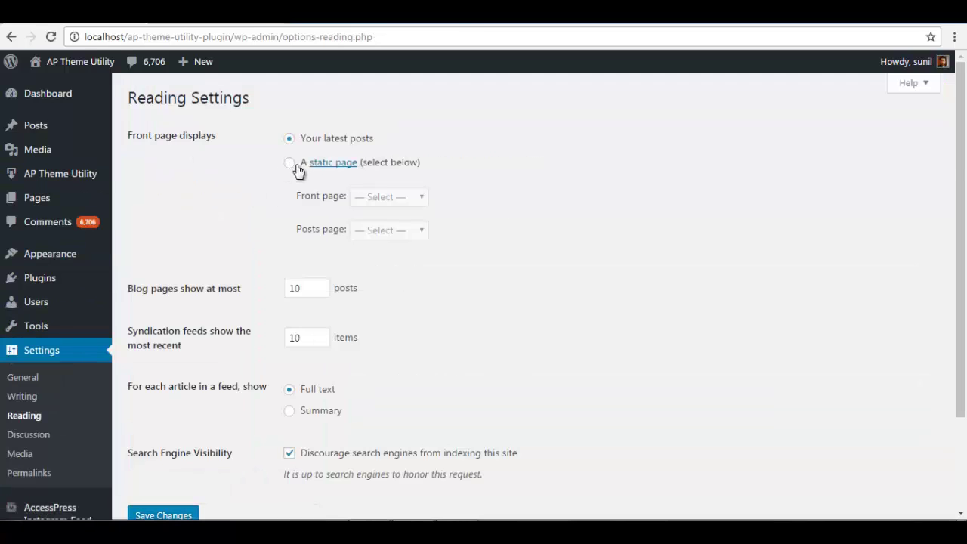
pyautogui.click(291, 164)
pyautogui.click(380, 198)
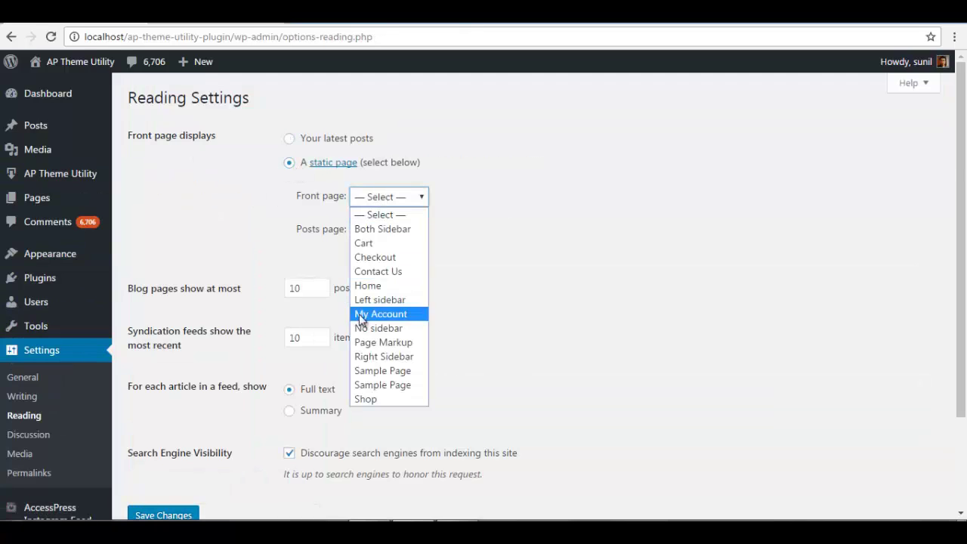
pyautogui.click(371, 286)
pyautogui.click(161, 517)
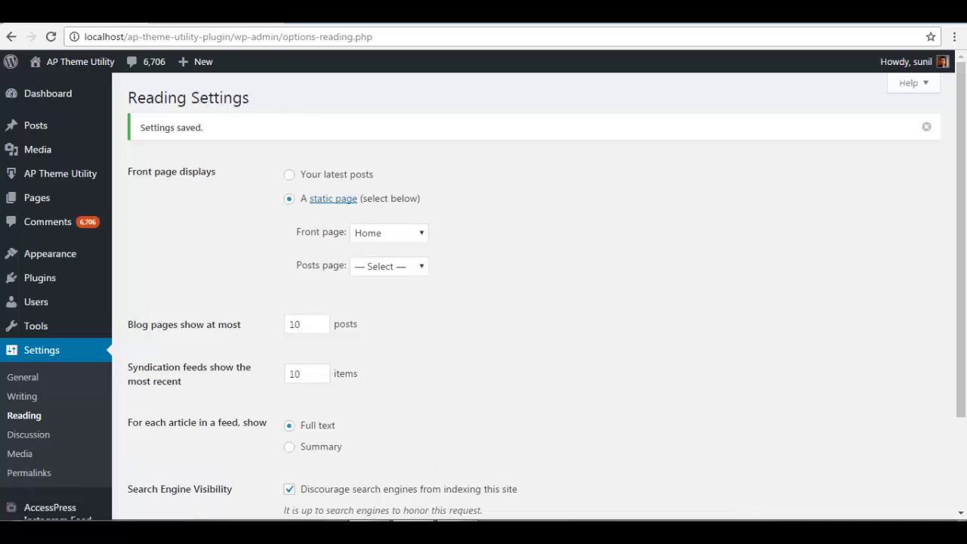
pyautogui.click(81, 62)
pyautogui.click(52, 37)
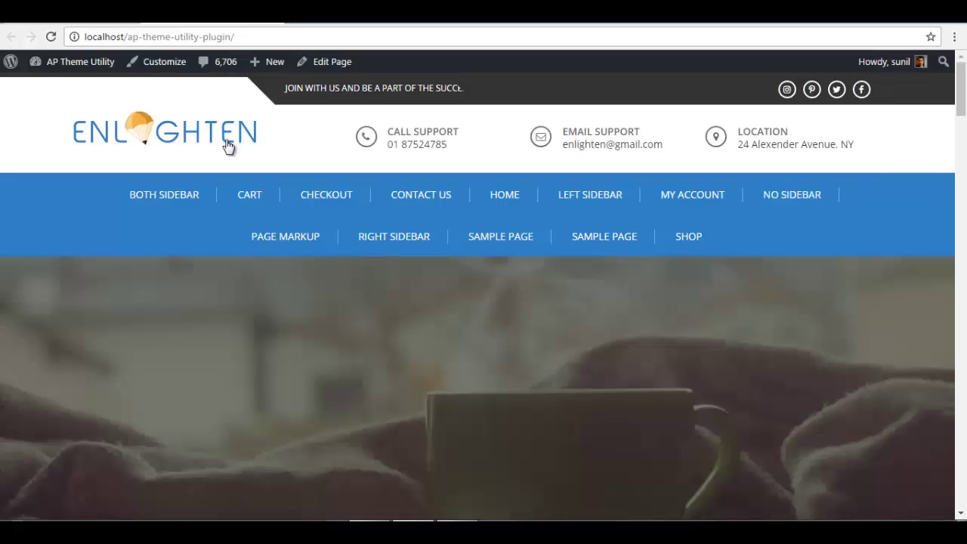
# Scroll the new homepage past its slider, About Enlighten and testimonial sections.
pyautogui.scroll(-2, 227, 144)
pyautogui.scroll(-2, 226, 144)
pyautogui.scroll(-2, 227, 144)
pyautogui.scroll(-1, 227, 146)
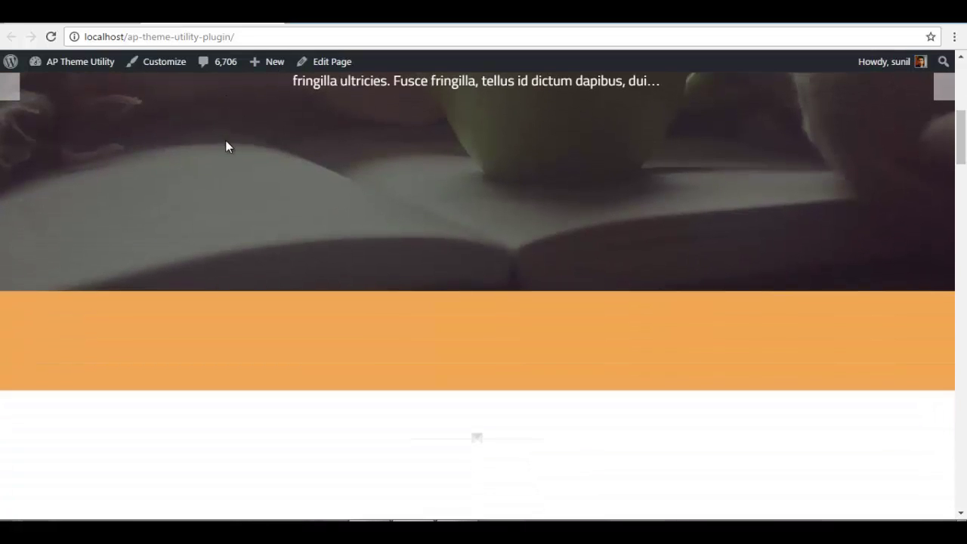
pyautogui.scroll(-1, 616, 268)
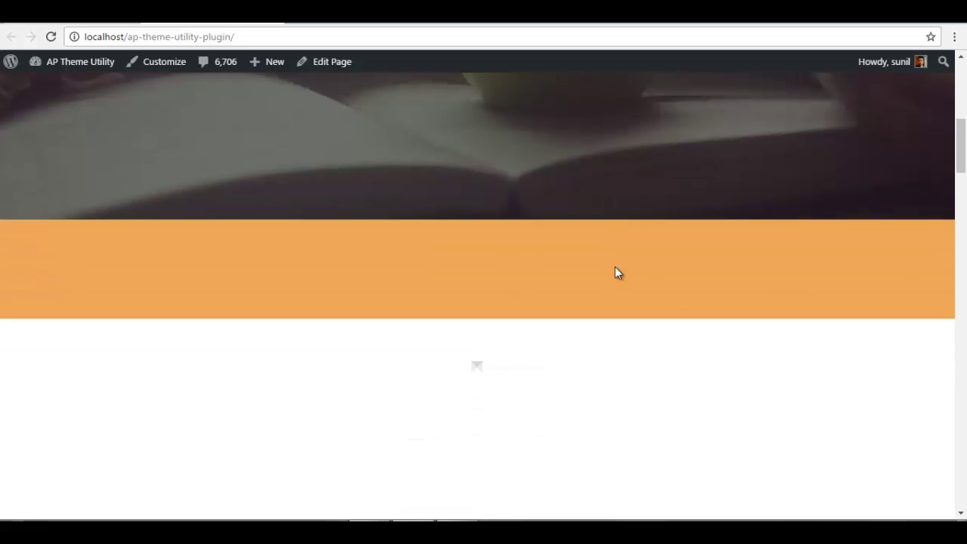
pyautogui.scroll(-1, 616, 271)
pyautogui.scroll(-1, 618, 272)
pyautogui.scroll(-1, 618, 273)
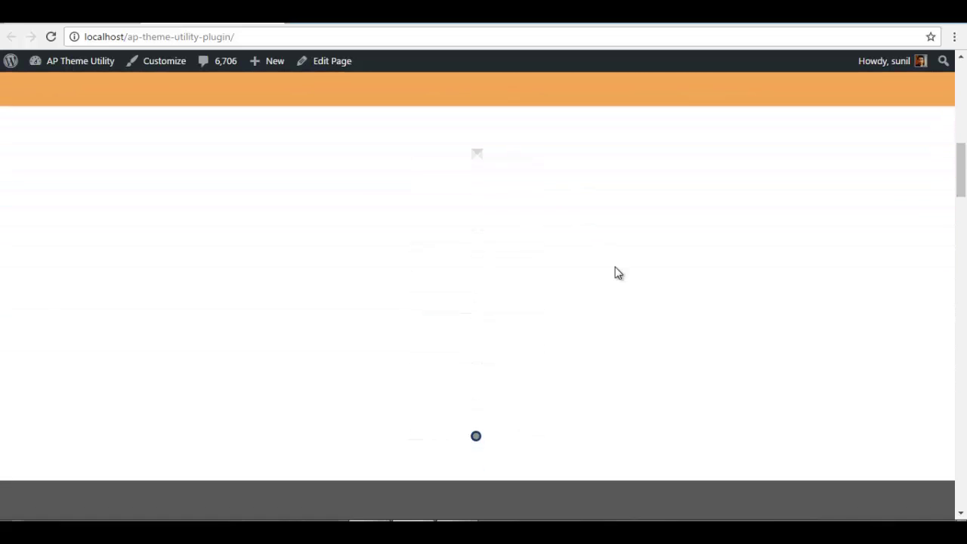
pyautogui.scroll(-1, 619, 273)
pyautogui.scroll(-2, 618, 273)
pyautogui.scroll(-1, 618, 273)
pyautogui.scroll(3, 618, 272)
pyautogui.scroll(-1, 618, 273)
pyautogui.scroll(-1, 616, 267)
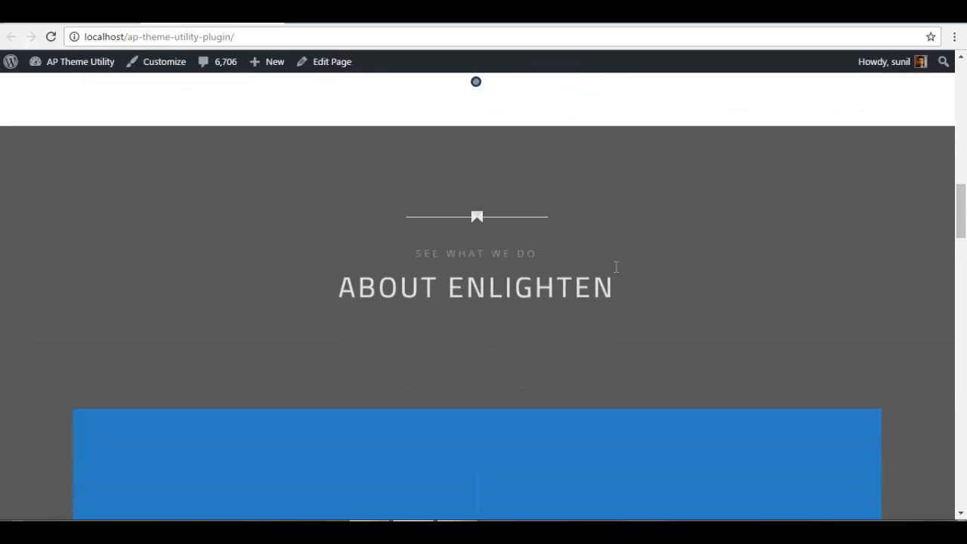
pyautogui.scroll(-1, 616, 267)
pyautogui.scroll(-1, 615, 267)
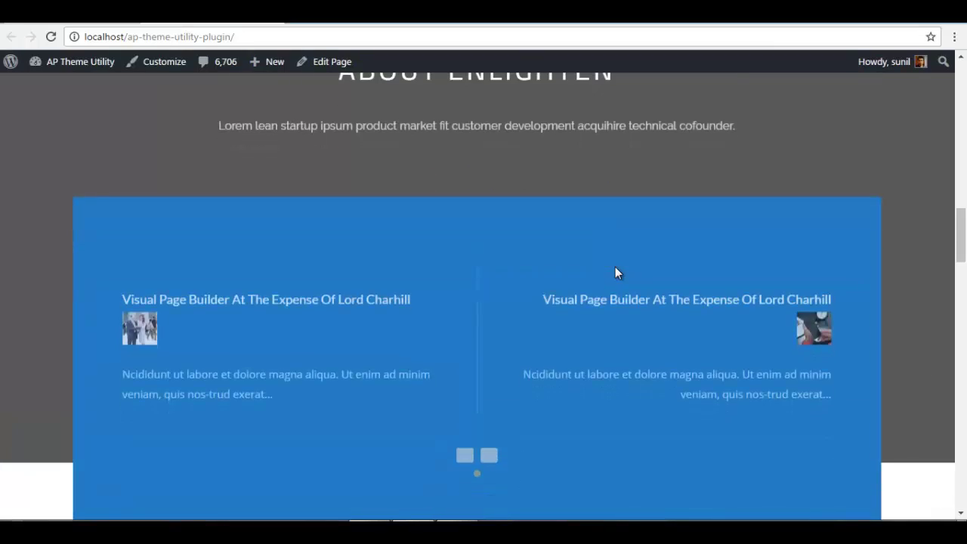
pyautogui.scroll(-1, 615, 267)
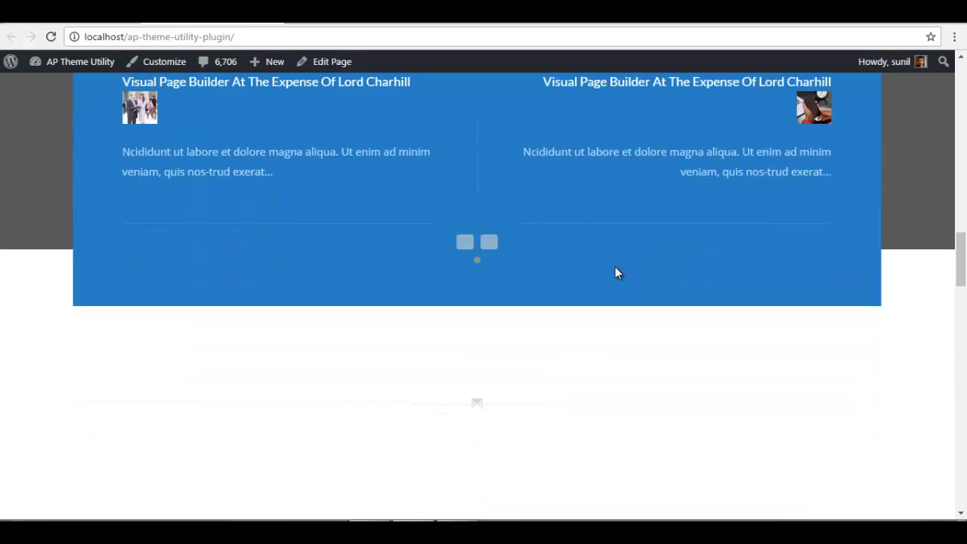
pyautogui.scroll(-1, 615, 267)
pyautogui.scroll(-1, 615, 273)
pyautogui.scroll(-1, 616, 273)
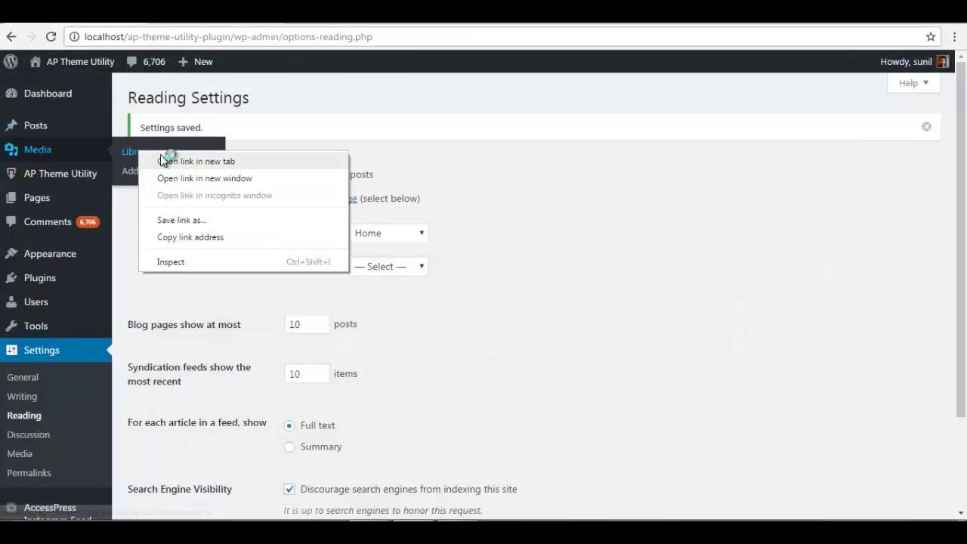
pyautogui.moveTo(36, 125)
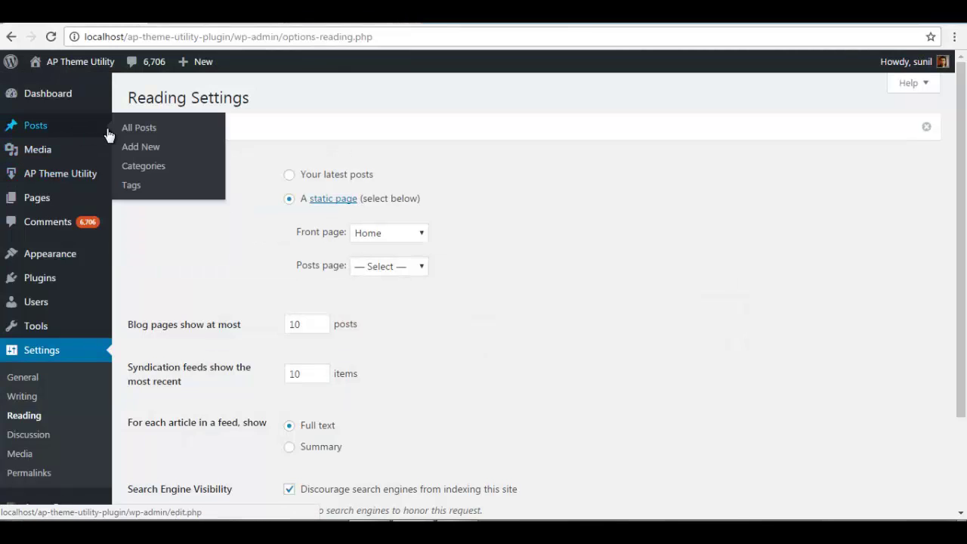
# Open the All Pages admin list in a separate browser tab.
pyautogui.rightClick(139, 130)
pyautogui.press('Escape')
pyautogui.moveTo(36, 198)
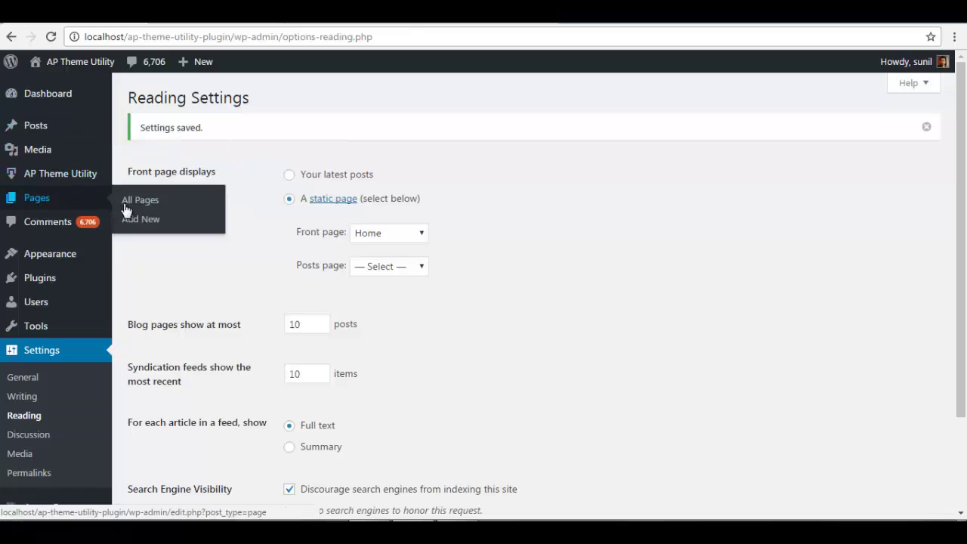
pyautogui.rightClick(135, 202)
pyautogui.click(148, 214)
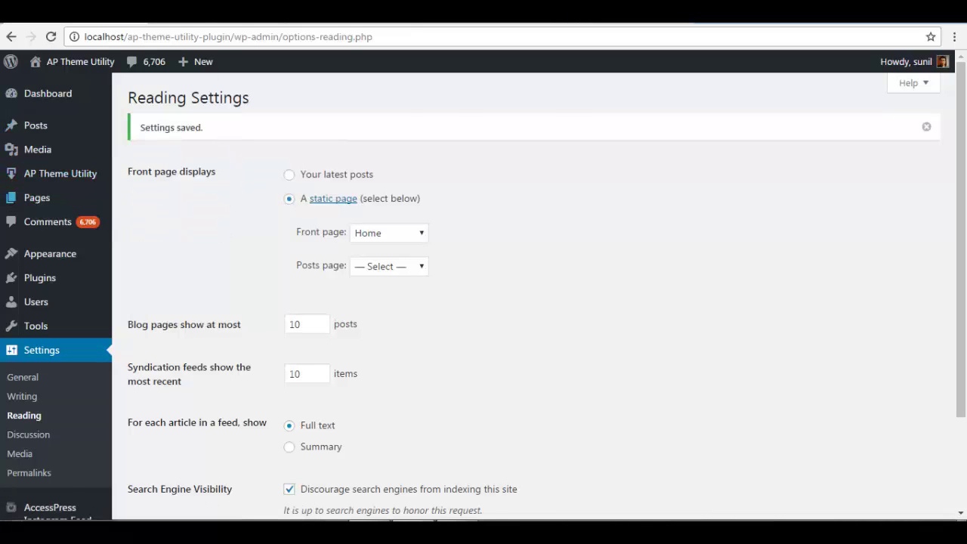
pyautogui.hotkey('ctrl', 'Tab')
pyautogui.hotkey('ctrl', 'Tab')
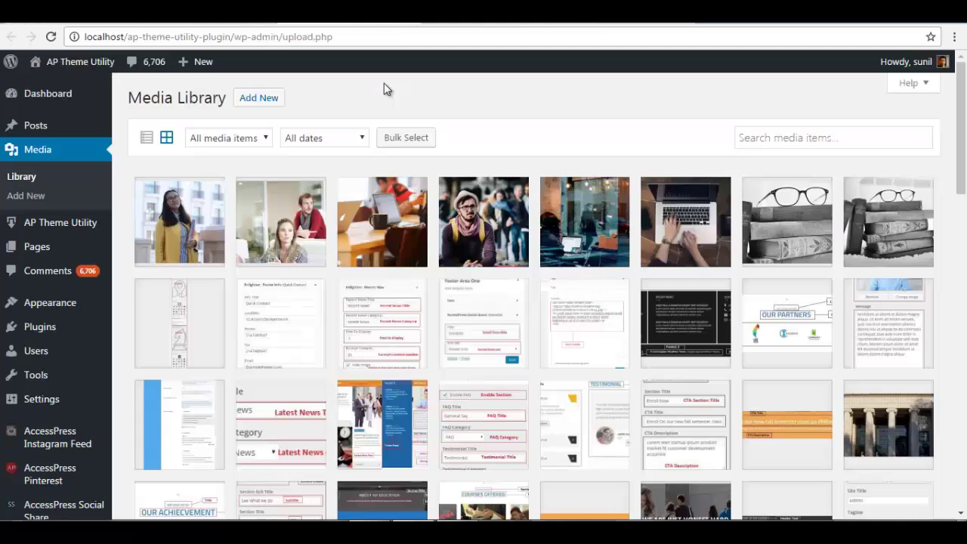
# Scroll through the Media Library's imported Enlighten demo photos, screenshots and logos.
pyautogui.scroll(-1, 464, 302)
pyautogui.scroll(-2, 464, 303)
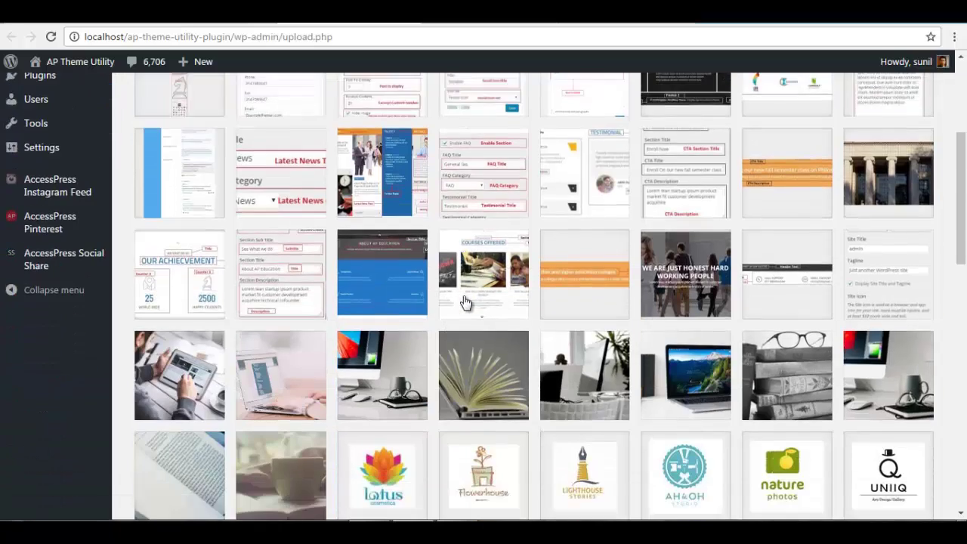
pyautogui.scroll(-3, 464, 302)
pyautogui.scroll(-5, 464, 302)
pyautogui.scroll(-3, 464, 302)
pyautogui.scroll(-1, 466, 302)
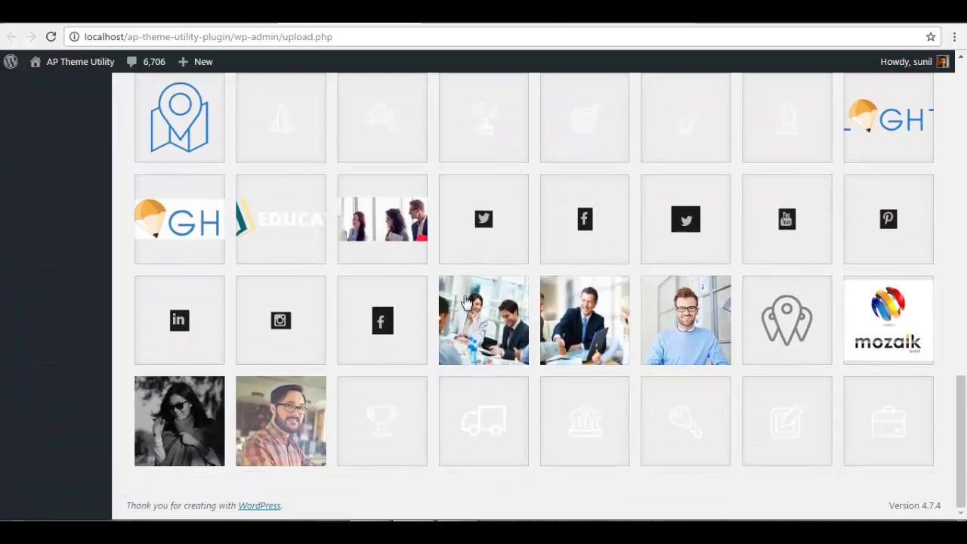
pyautogui.scroll(5, 466, 302)
pyautogui.scroll(5, 466, 302)
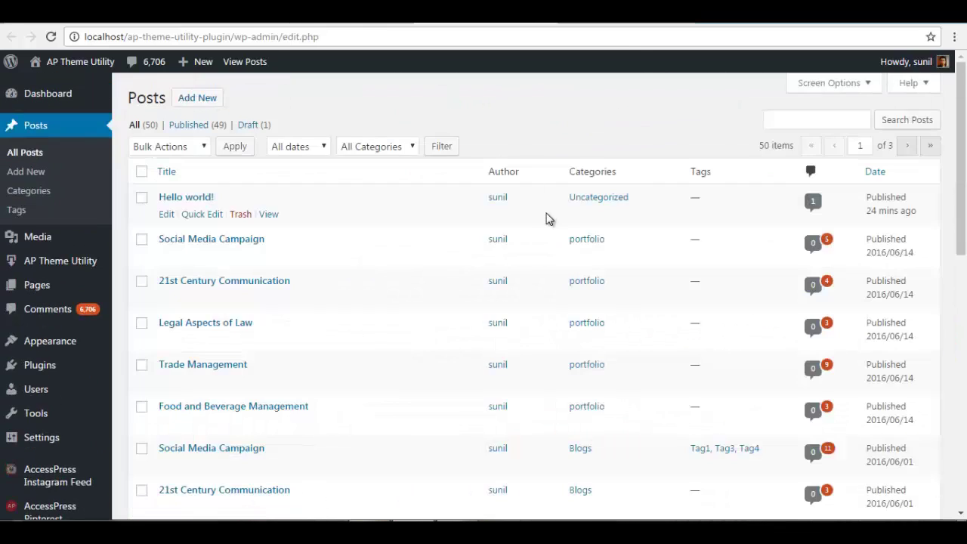
# Scroll through the Posts list of 50 imported demo posts.
pyautogui.scroll(-1, 547, 218)
pyautogui.scroll(-1, 546, 219)
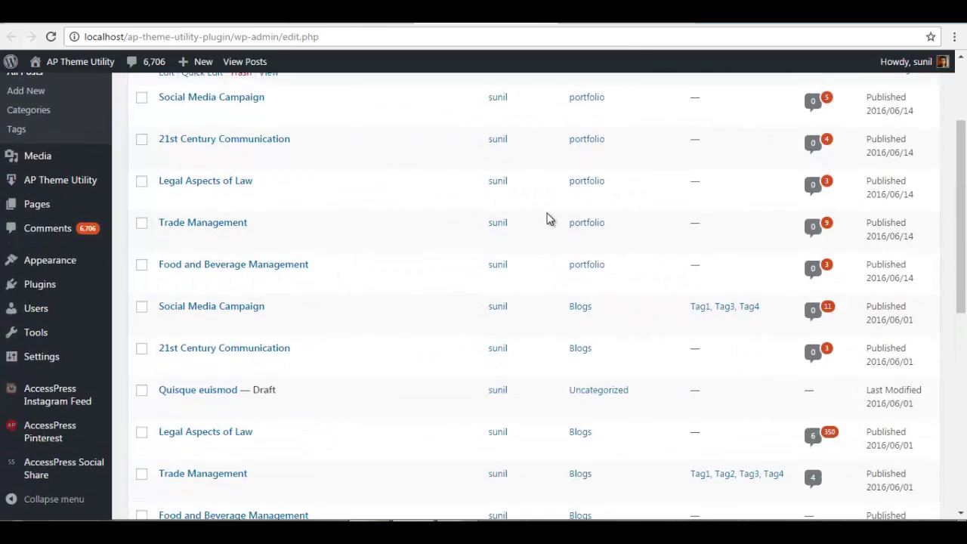
pyautogui.scroll(-1, 548, 218)
pyautogui.scroll(-3, 548, 218)
pyautogui.scroll(-1, 548, 218)
pyautogui.scroll(-2, 548, 218)
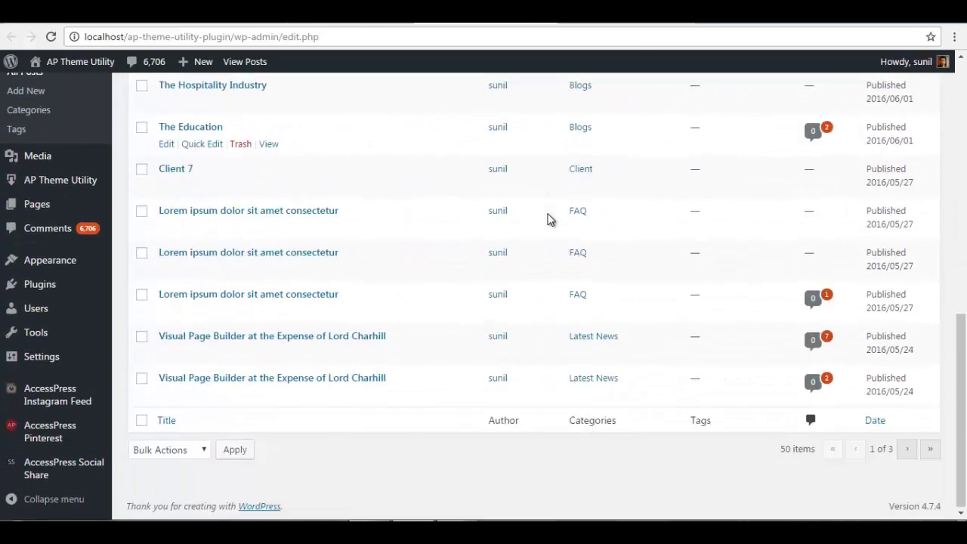
pyautogui.scroll(7, 548, 219)
pyautogui.scroll(3, 548, 218)
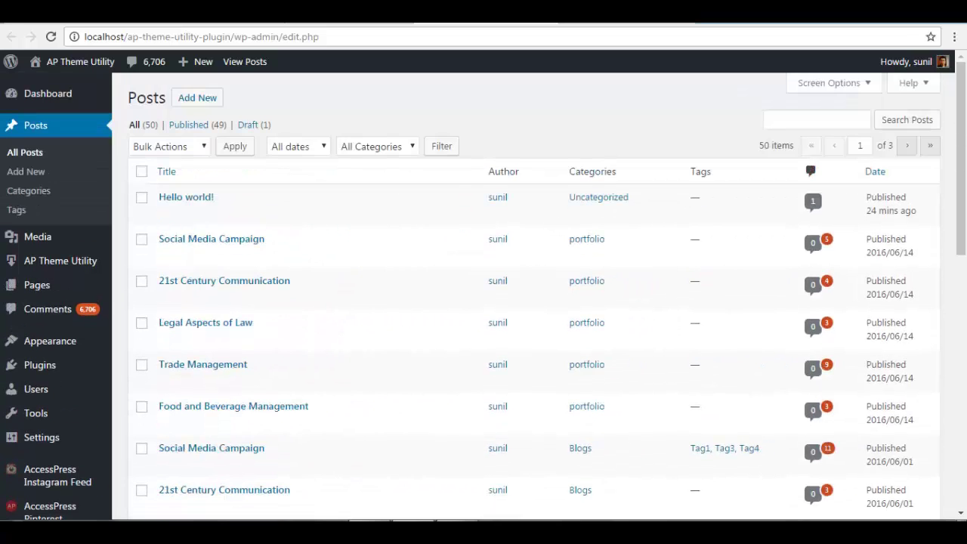
# Scroll through the 13 published demo pages, with Home marked as Front Page.
pyautogui.scroll(-1, 461, 218)
pyautogui.scroll(-1, 462, 219)
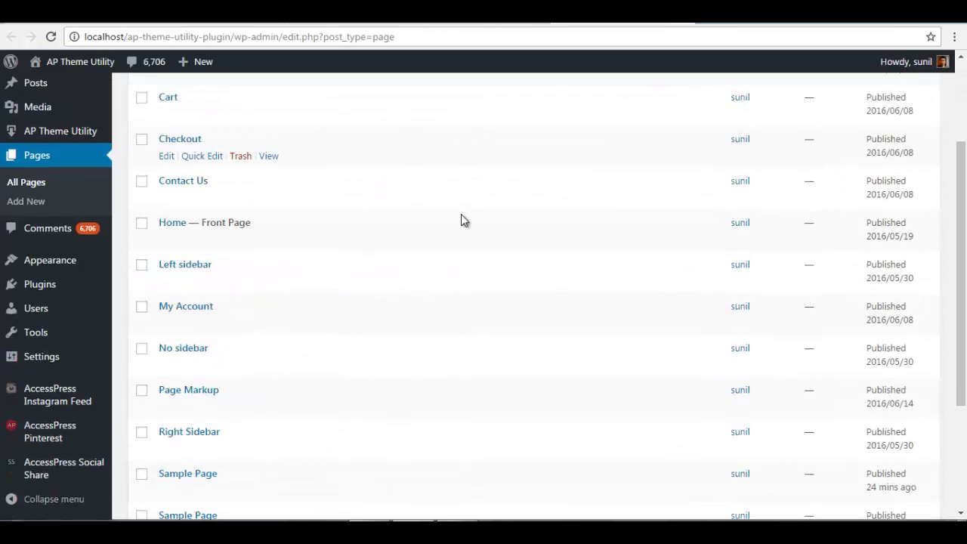
pyautogui.scroll(-1, 462, 219)
pyautogui.scroll(-2, 462, 218)
pyautogui.scroll(1, 461, 219)
pyautogui.scroll(4, 461, 218)
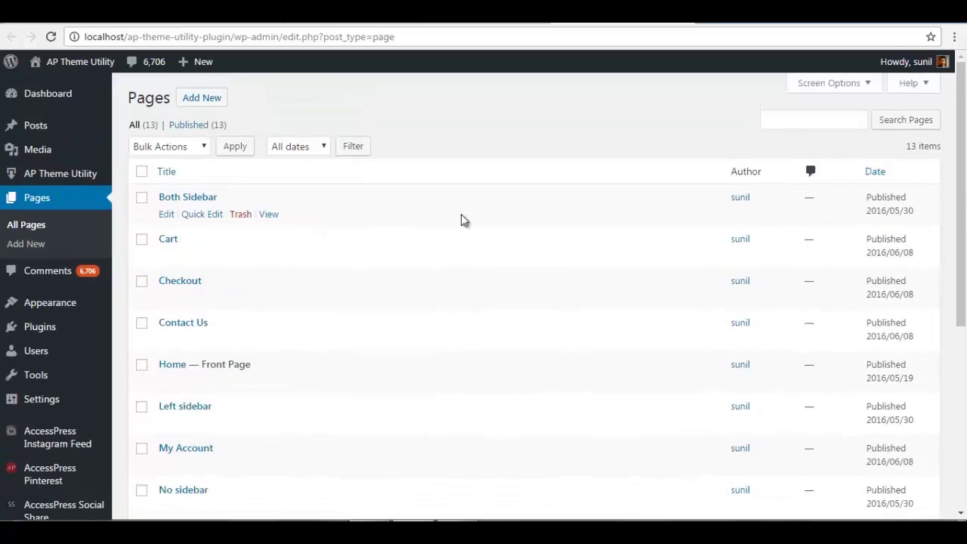